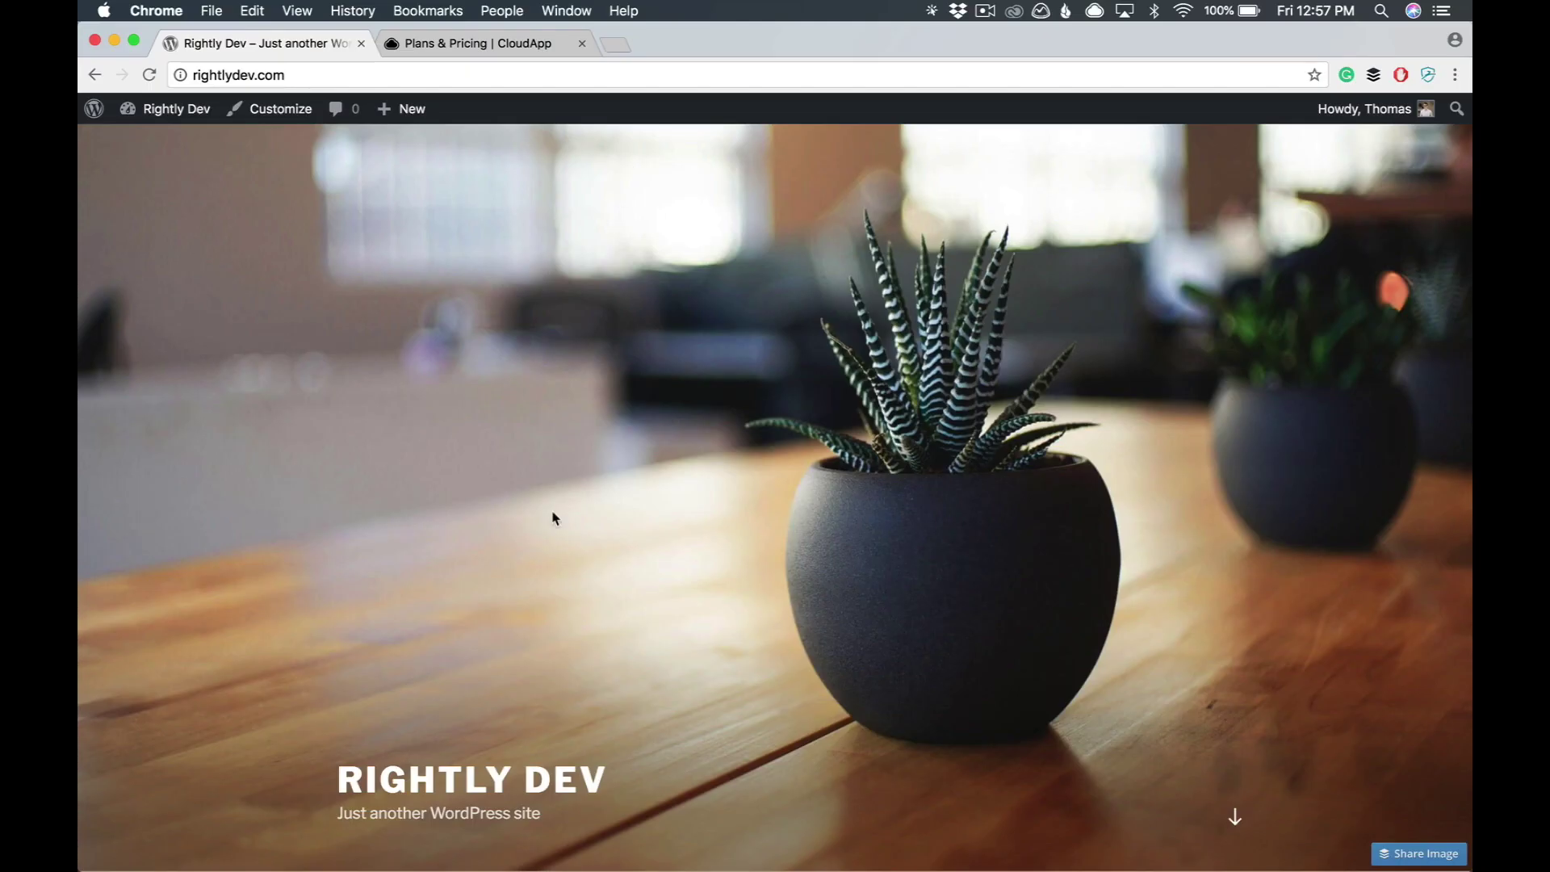
- Switch to the 'Plans & Pricing | CloudApp' tab showing the Free $0 and Pro $8 plans
scroll(553, 518, "down", 2)
scroll(553, 517, "up", 2)
left_click(510, 42)
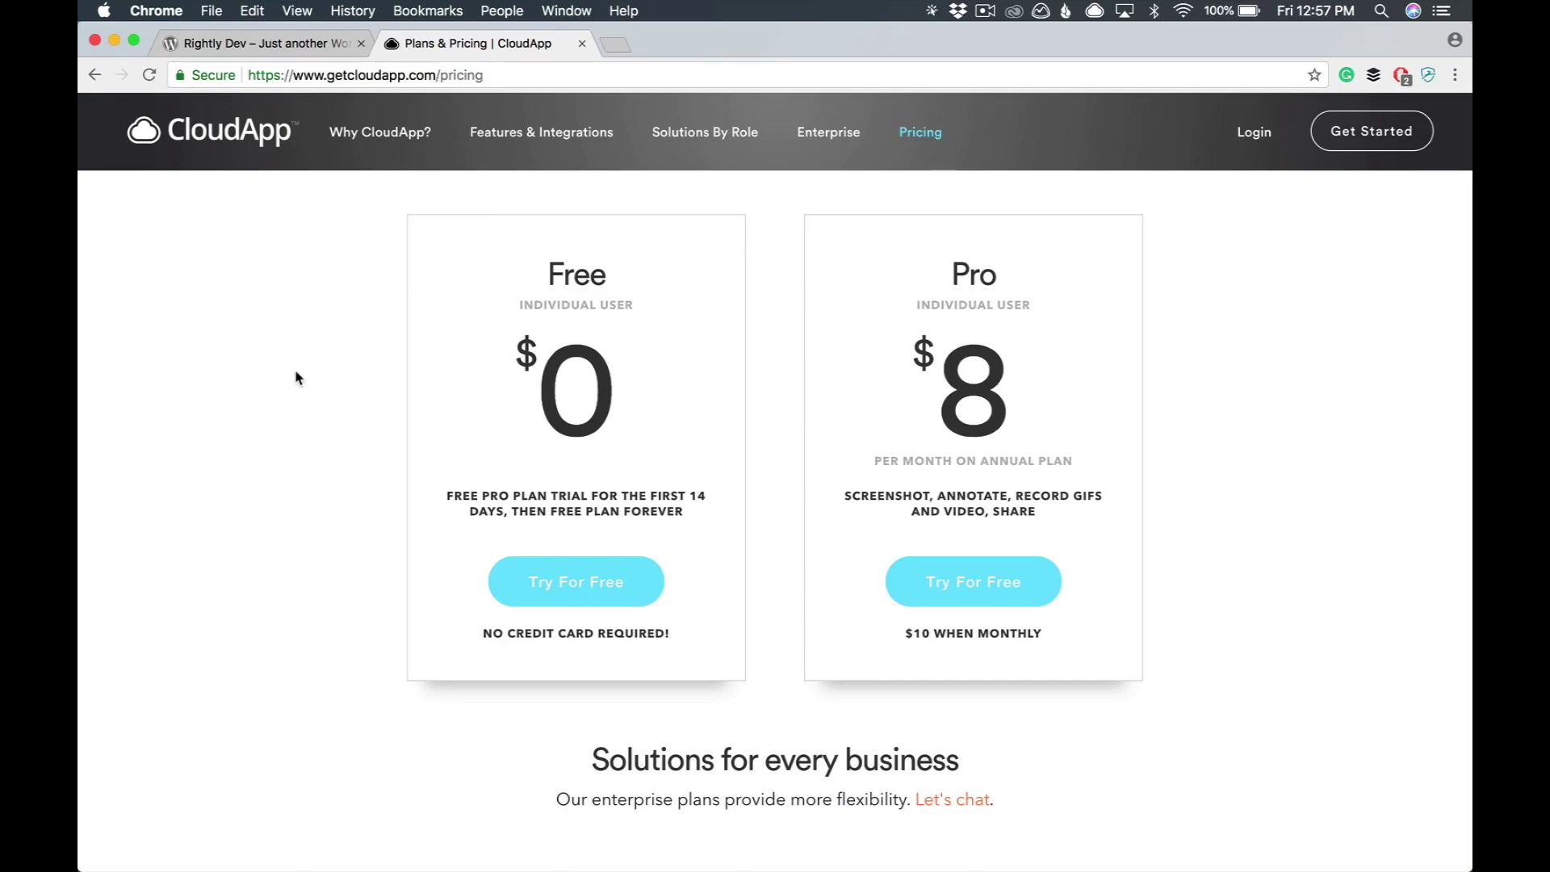
- Review the General Features table for Free, Pro, Team and Business, then return to Rightly Dev
scroll(304, 356, "down", 3)
scroll(305, 356, "up", 4)
scroll(304, 356, "down", 1)
scroll(569, 372, "down", 10)
scroll(569, 371, "up", 5)
scroll(568, 373, "down", 2)
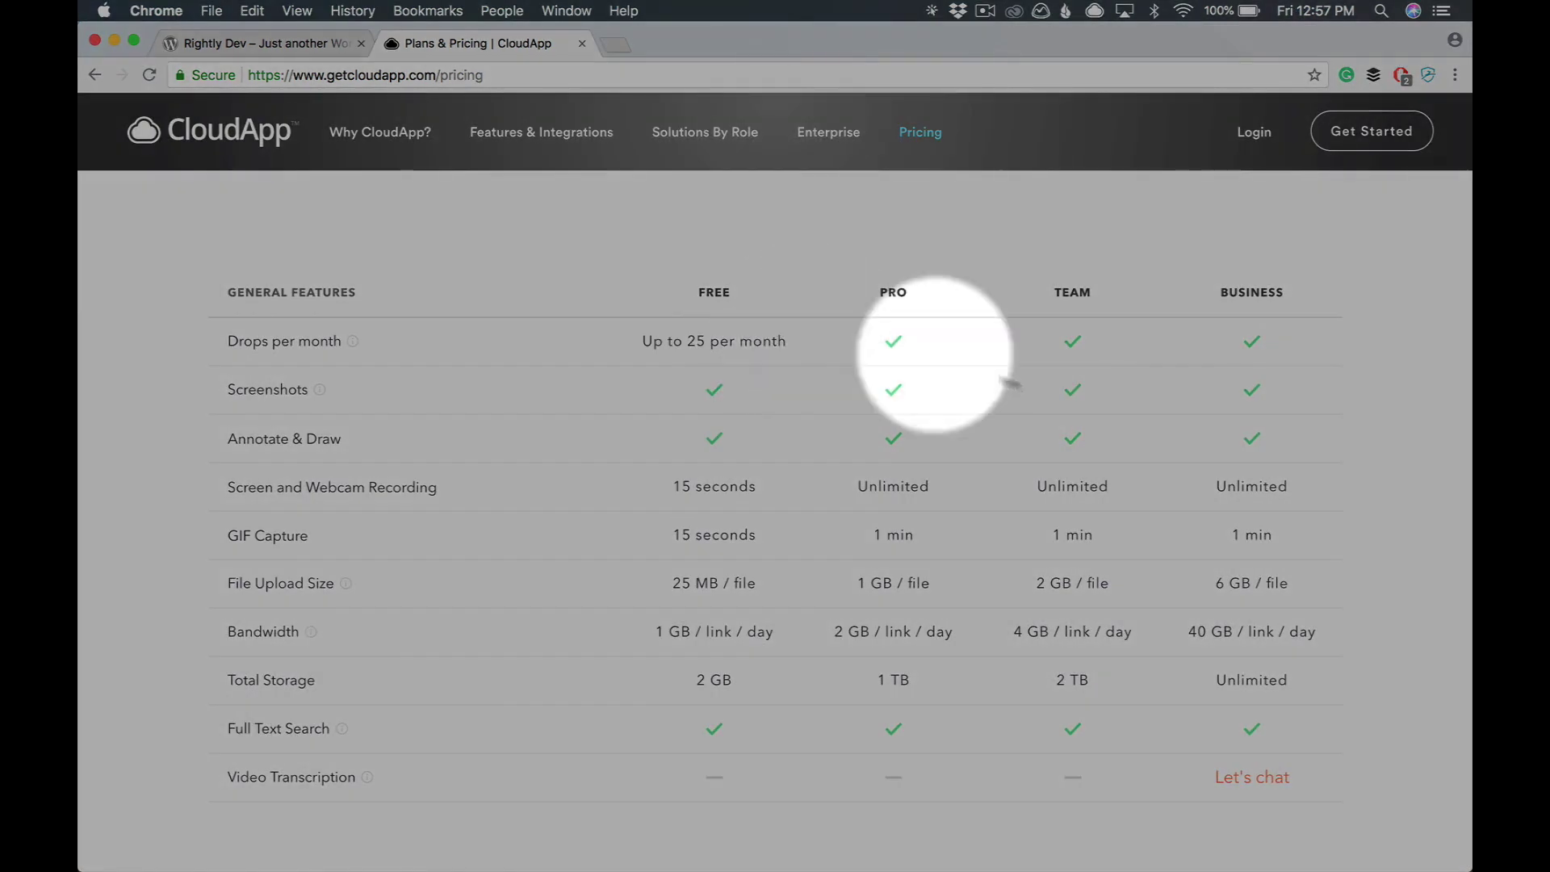
scroll(588, 502, "down", 3)
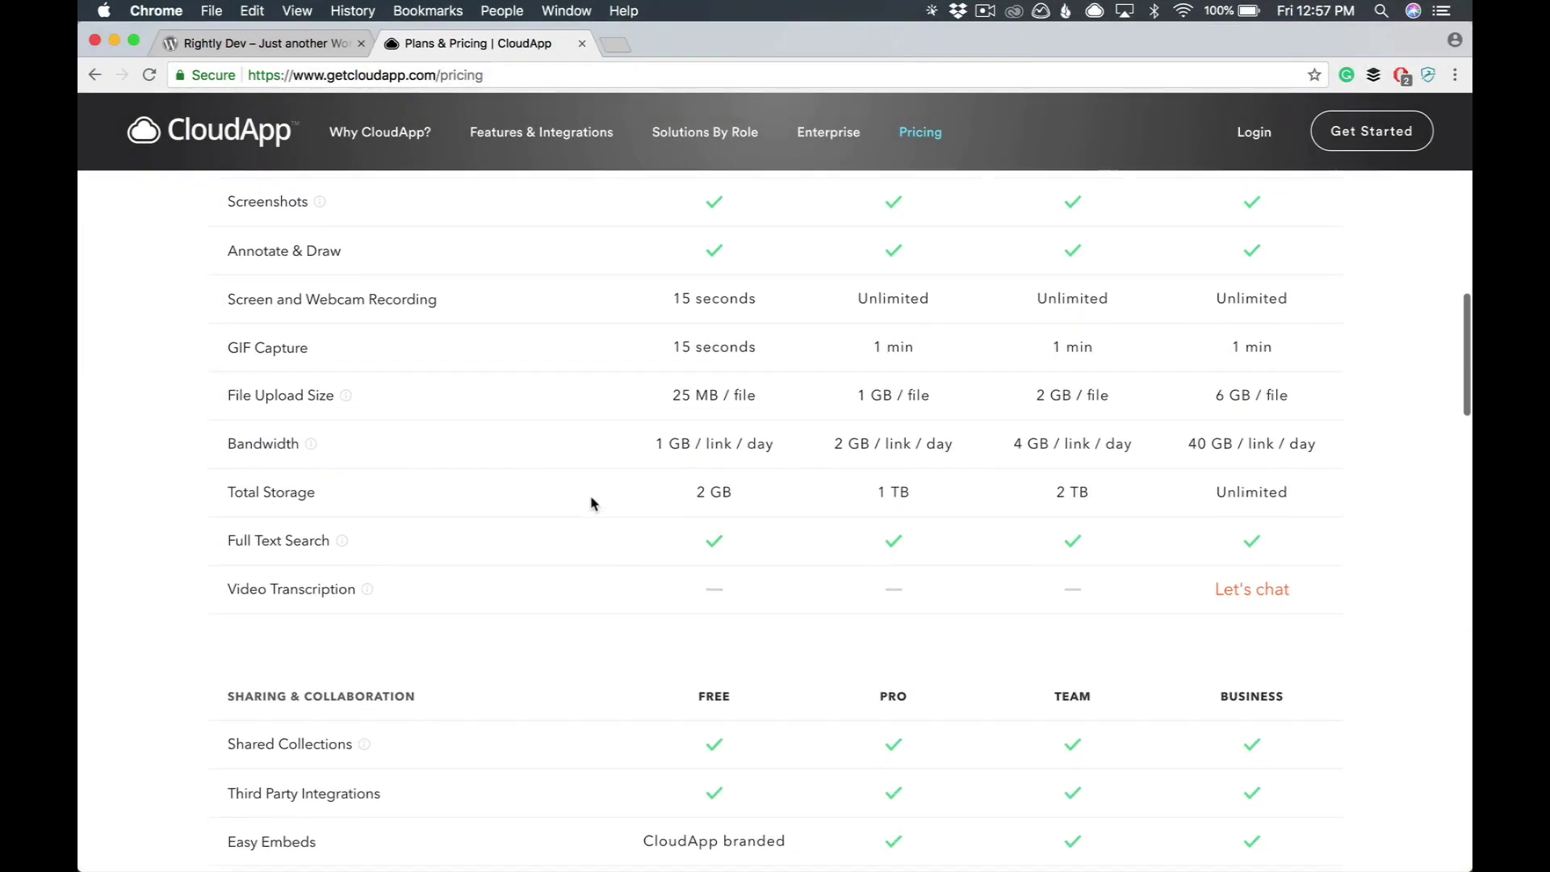
scroll(589, 502, "up", 2)
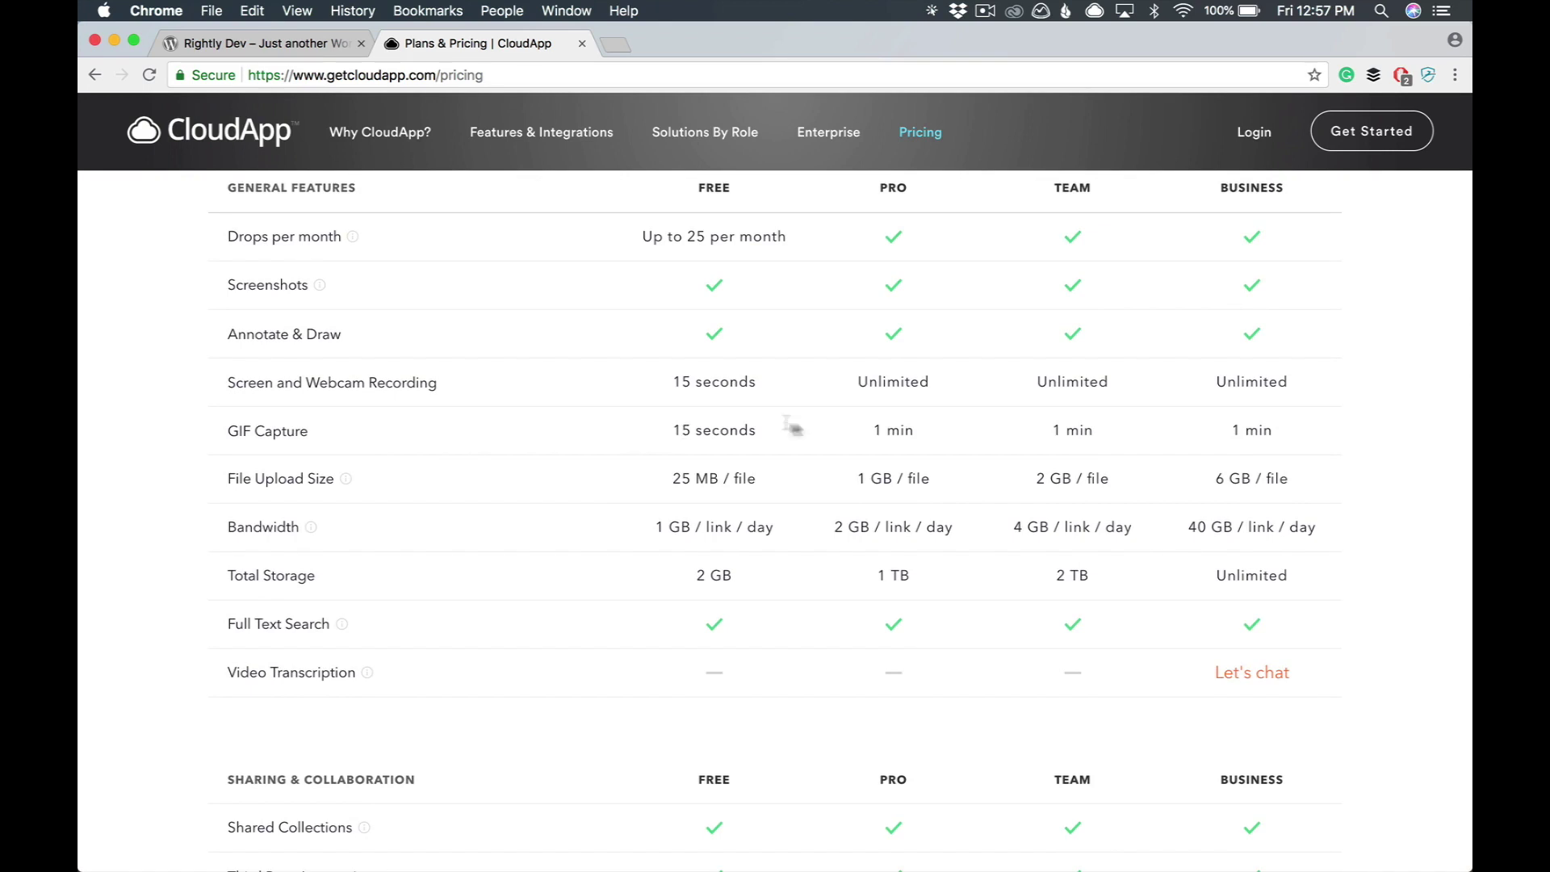
scroll(660, 412, "down", 5)
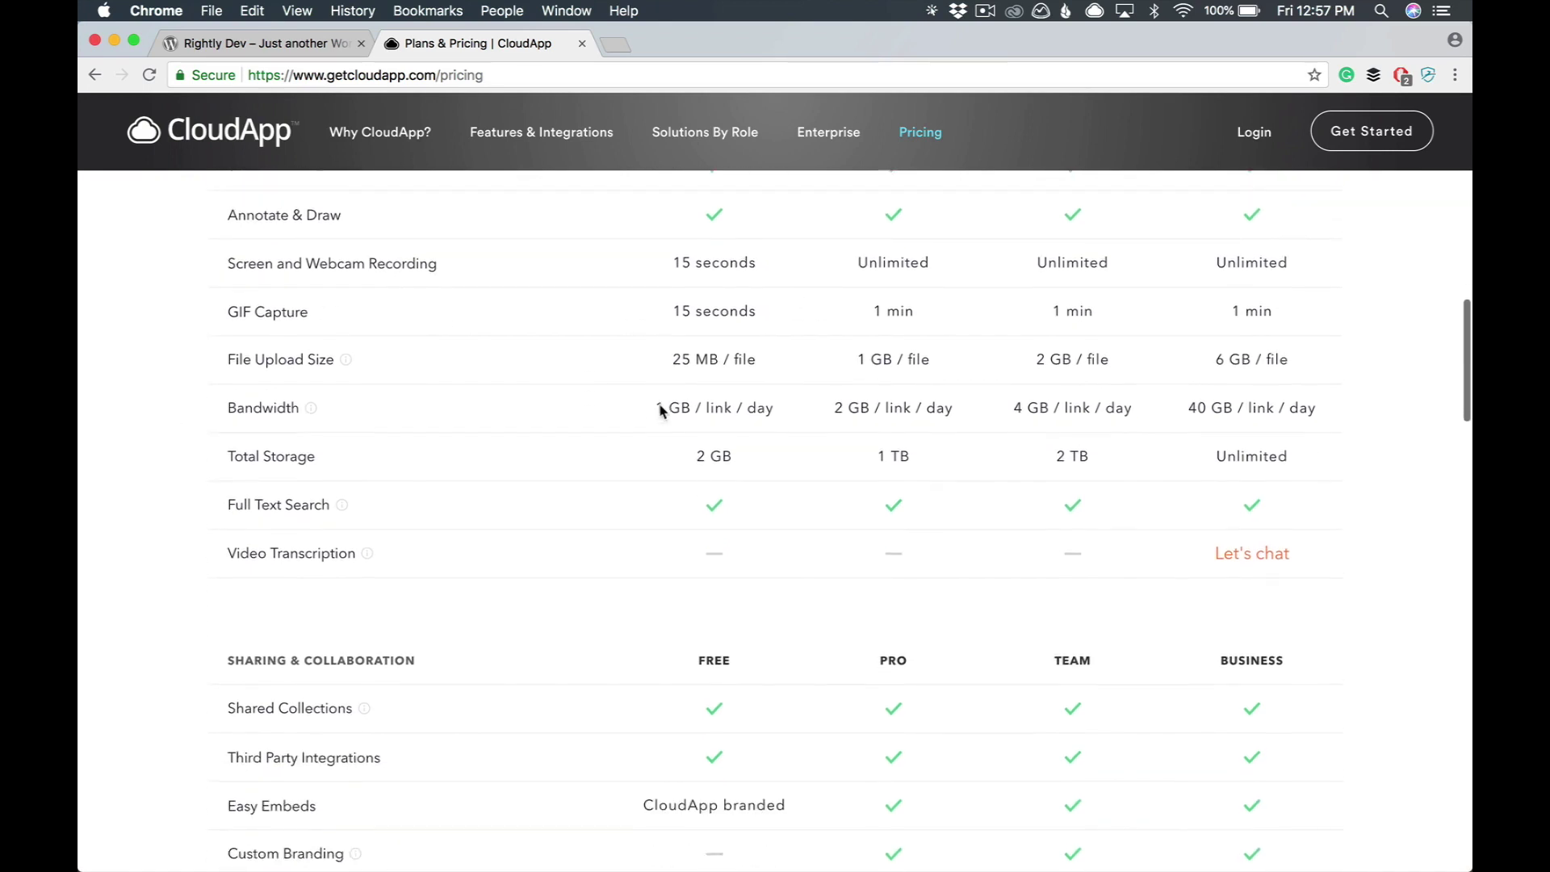
scroll(660, 412, "up", 6)
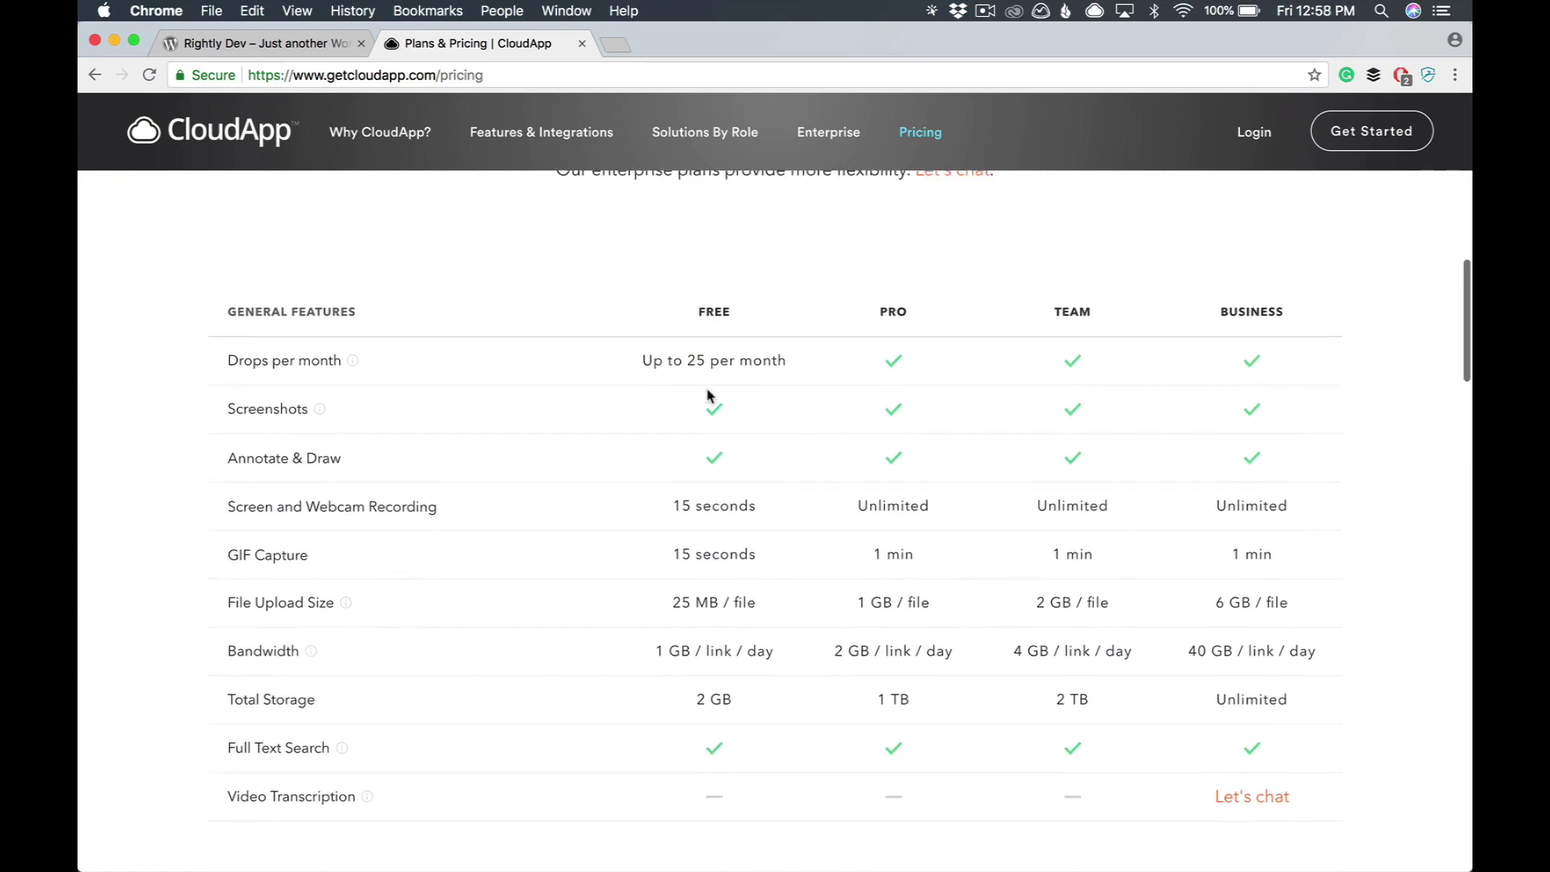
scroll(709, 392, "down", 2)
left_click(304, 47)
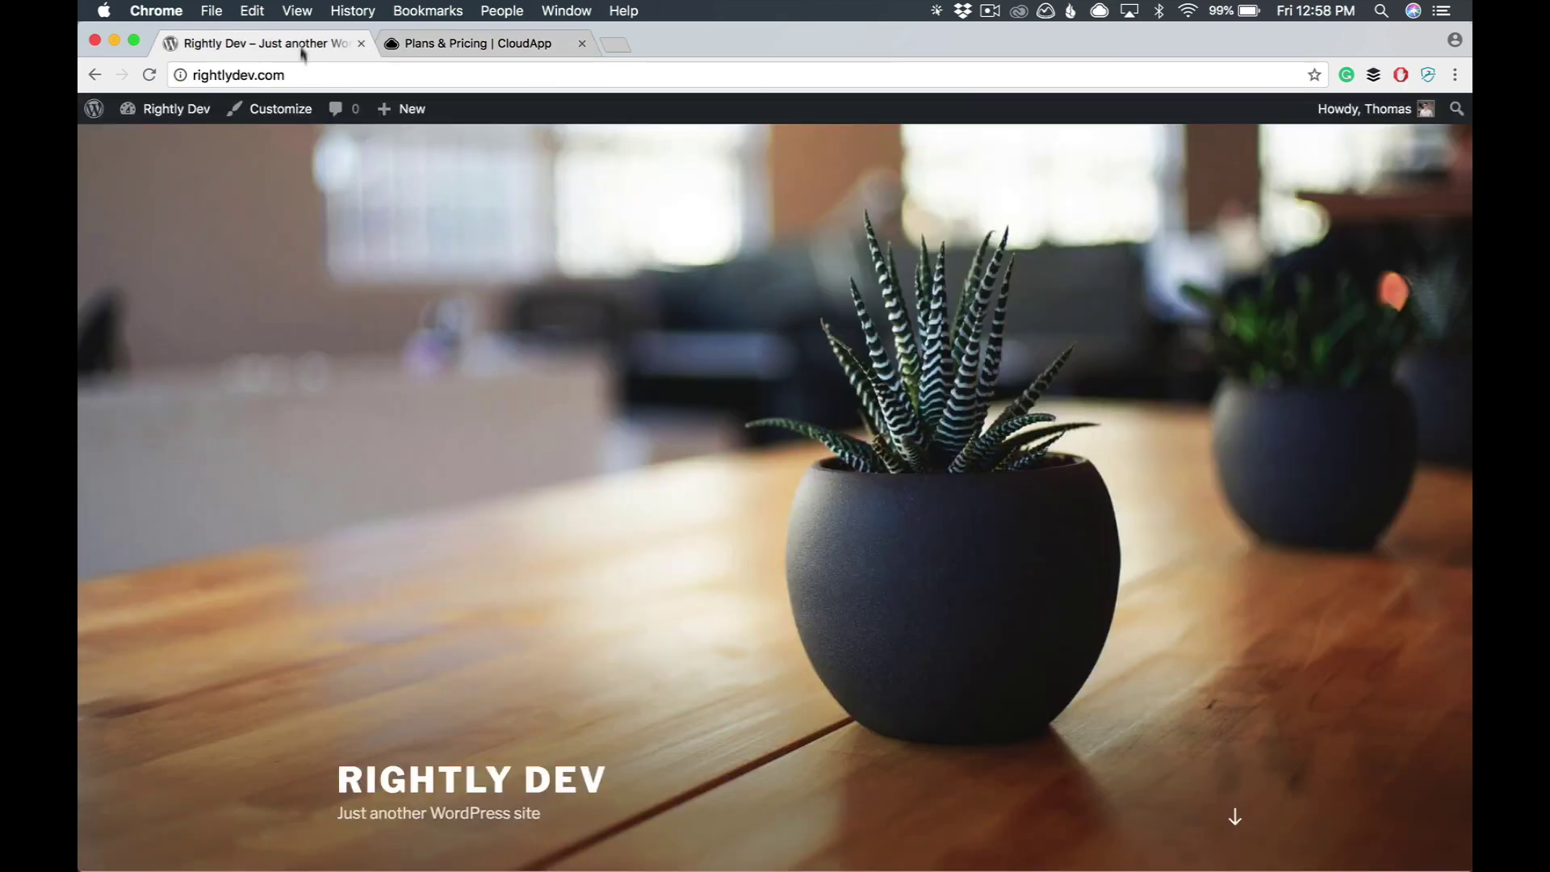
- Drag Lake Tapps.mov from the Downloads stack onto the desktop
mouse_move(1471, 1)
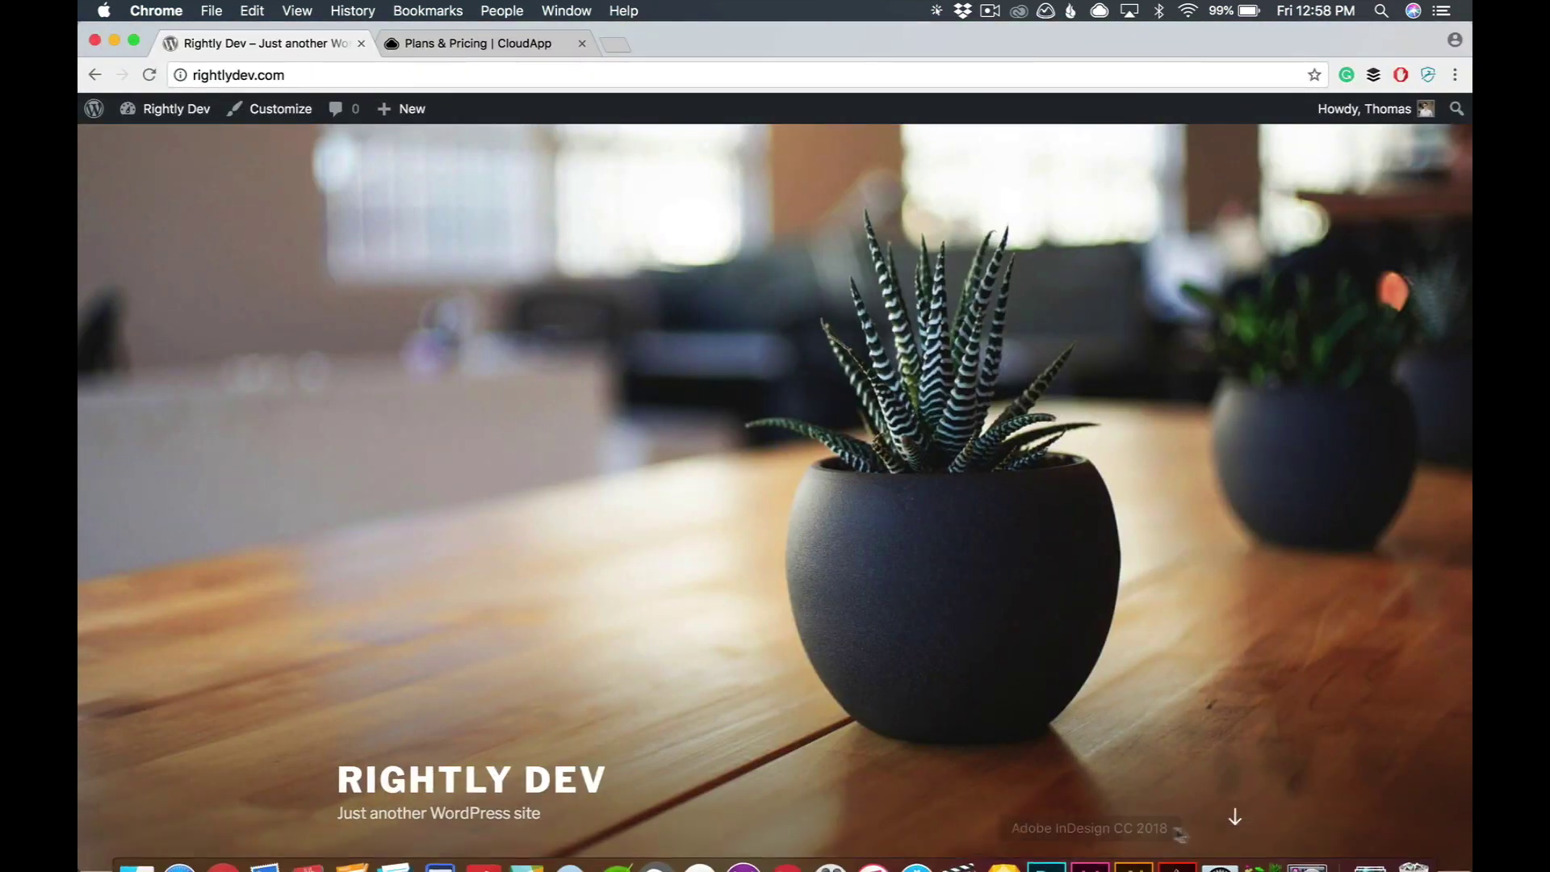
left_click(1370, 844)
left_click_drag(648, 274, 761, 299)
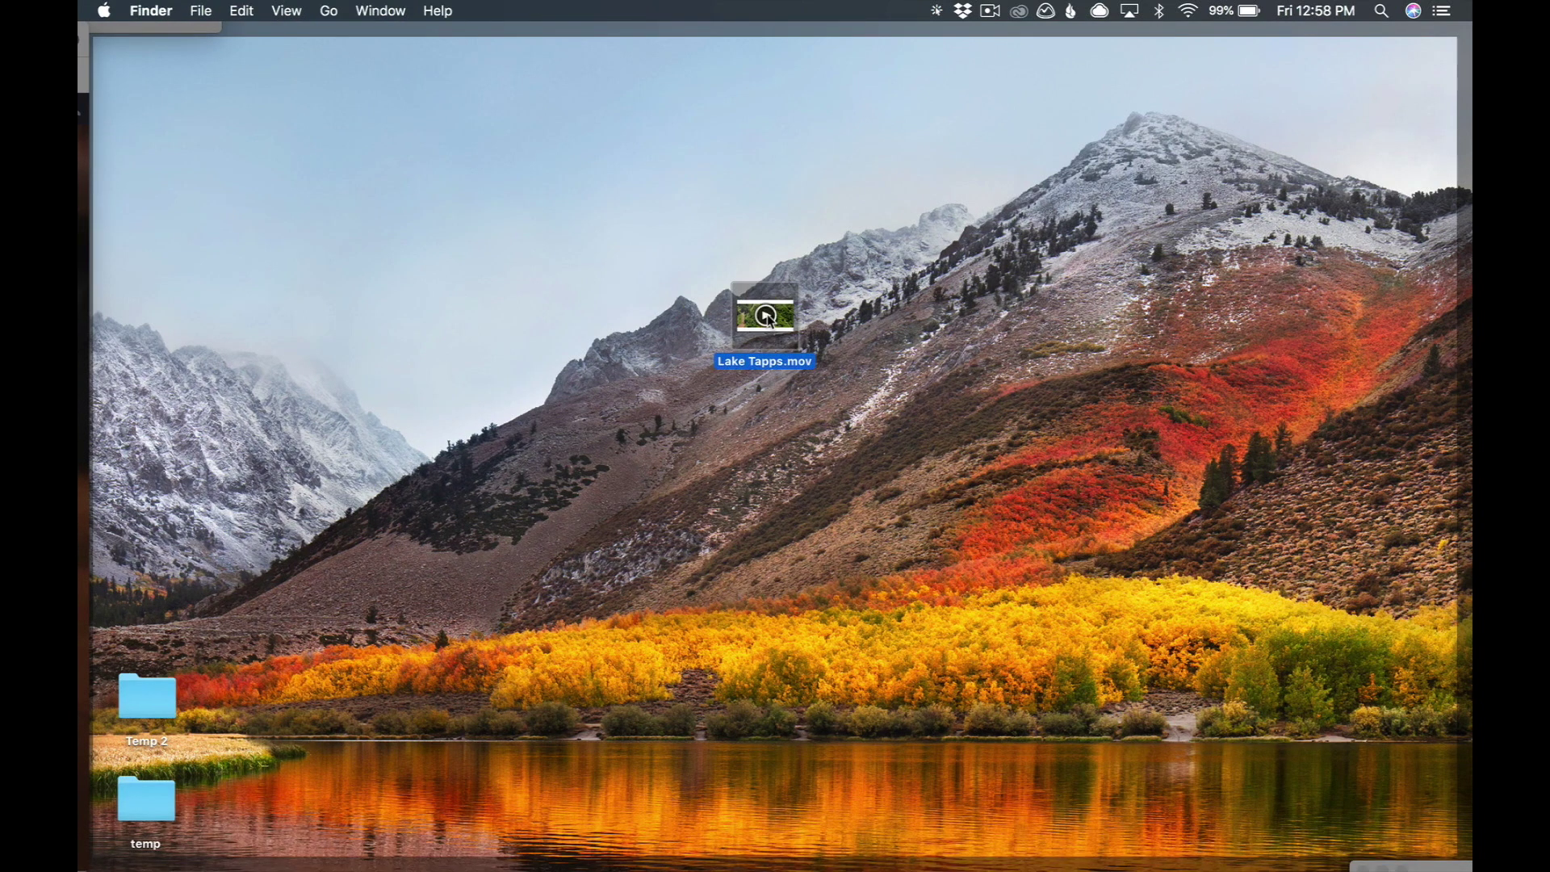
key("XF86AudioLowerVolume")
key("XF86AudioLowerVolume")
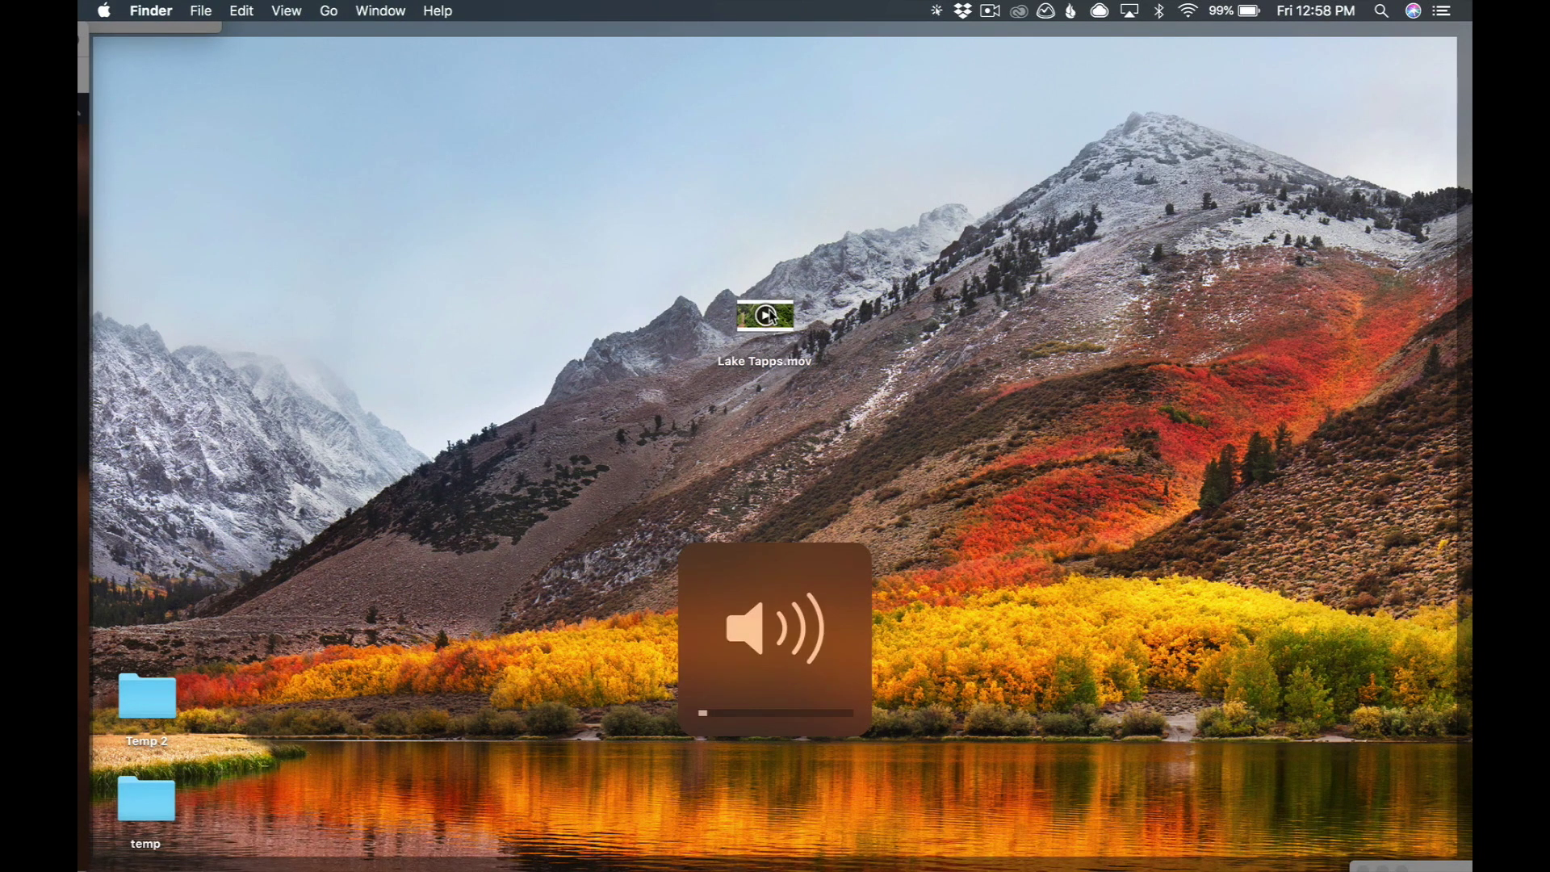
left_click_drag(765, 319, 809, 339)
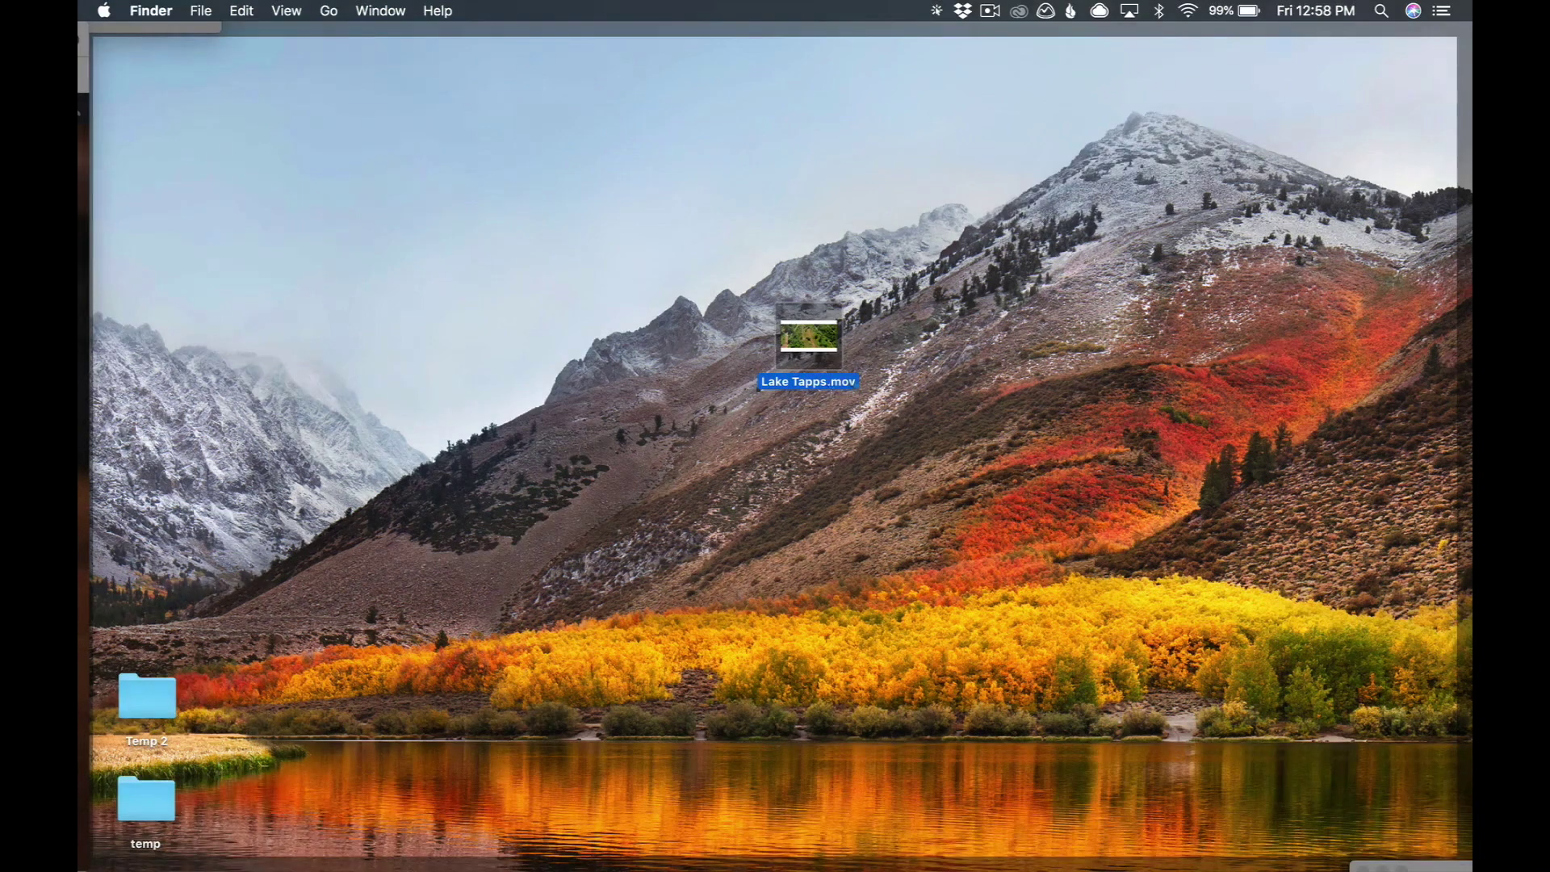
left_click(904, 427)
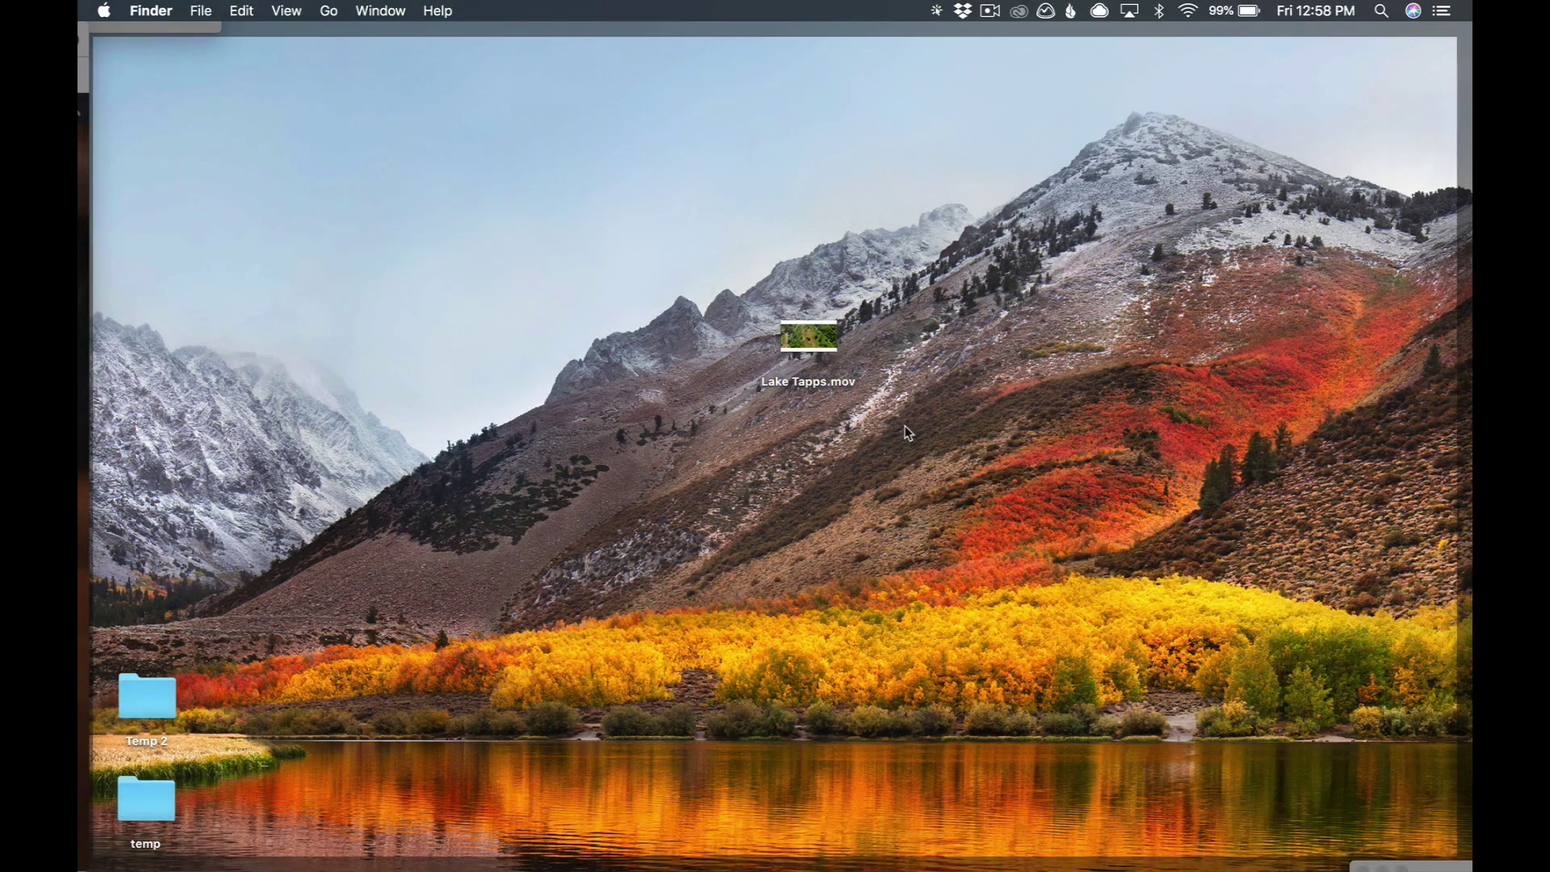
left_click_drag(813, 354, 831, 362)
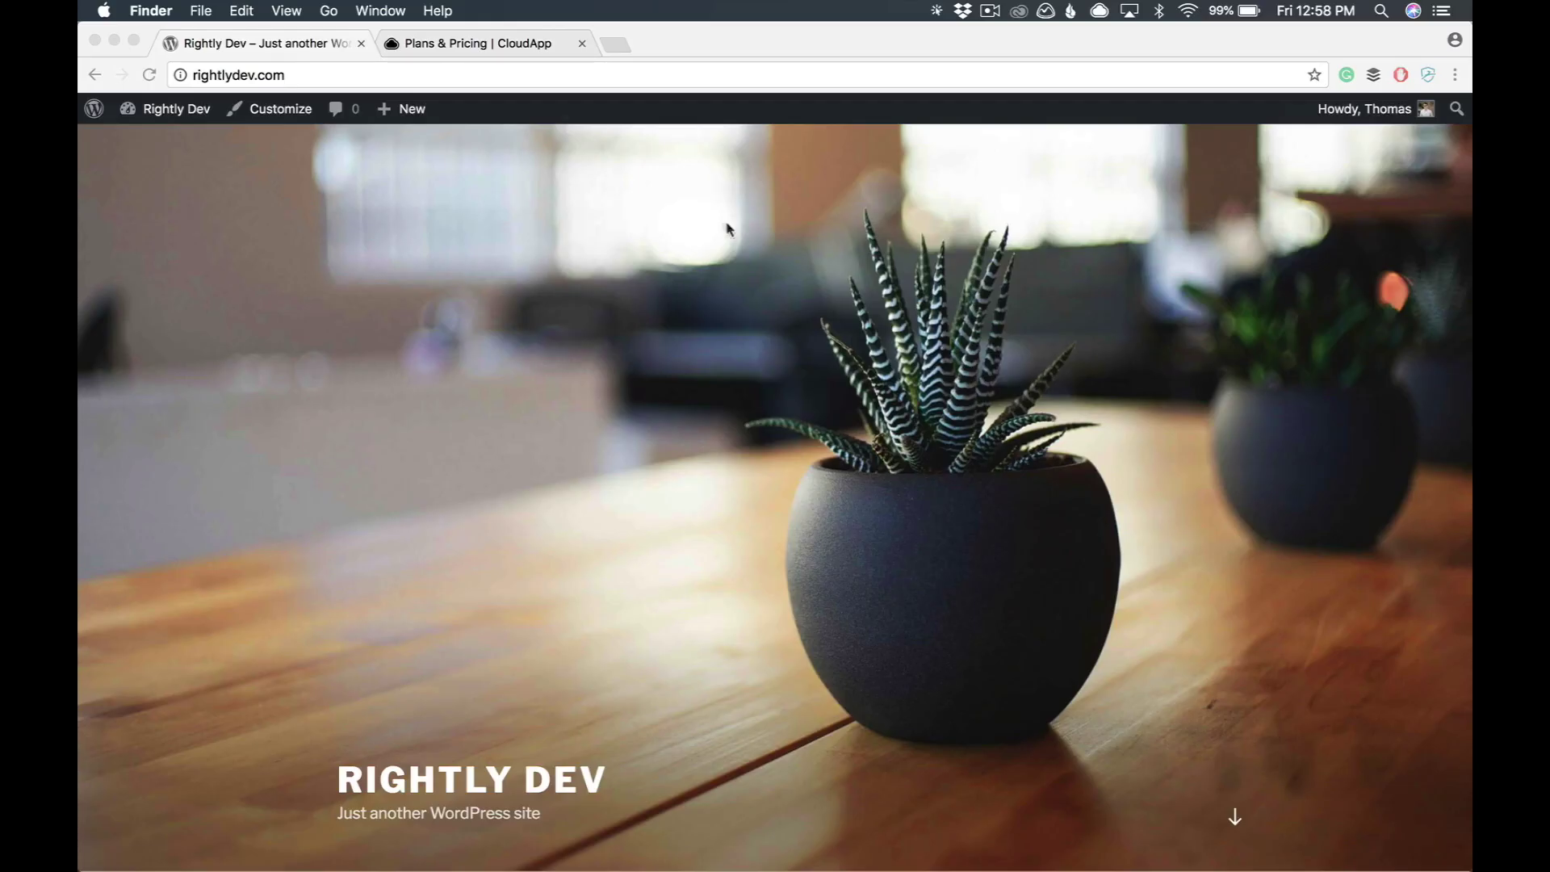
- Launch HandBrake and load Lake Tapps.mov from the Desktop as the source video
mouse_move(1312, 868)
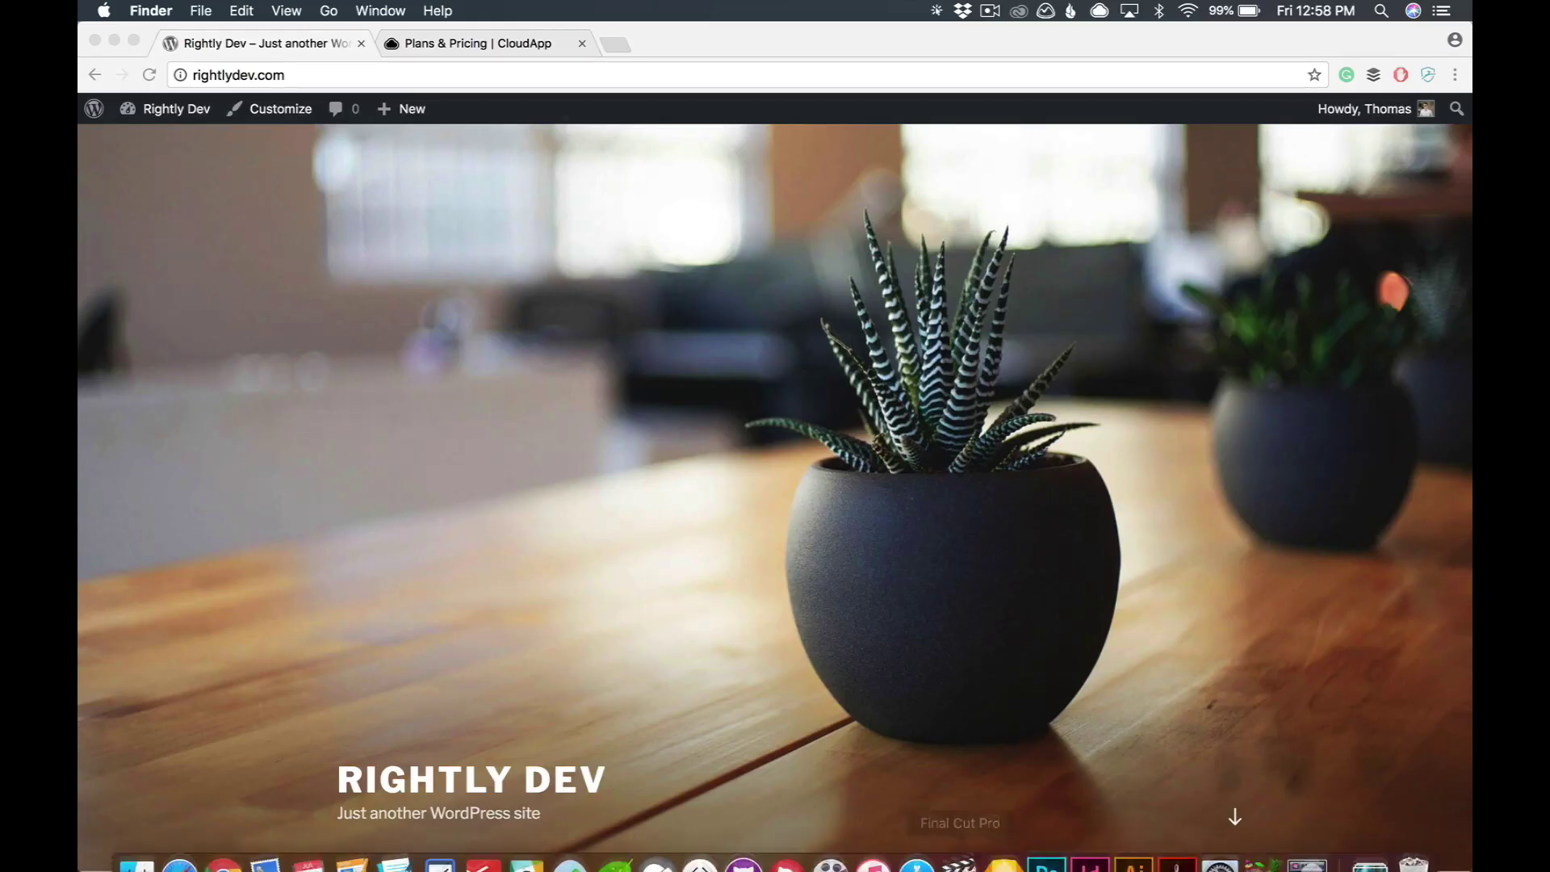
left_click(1264, 844)
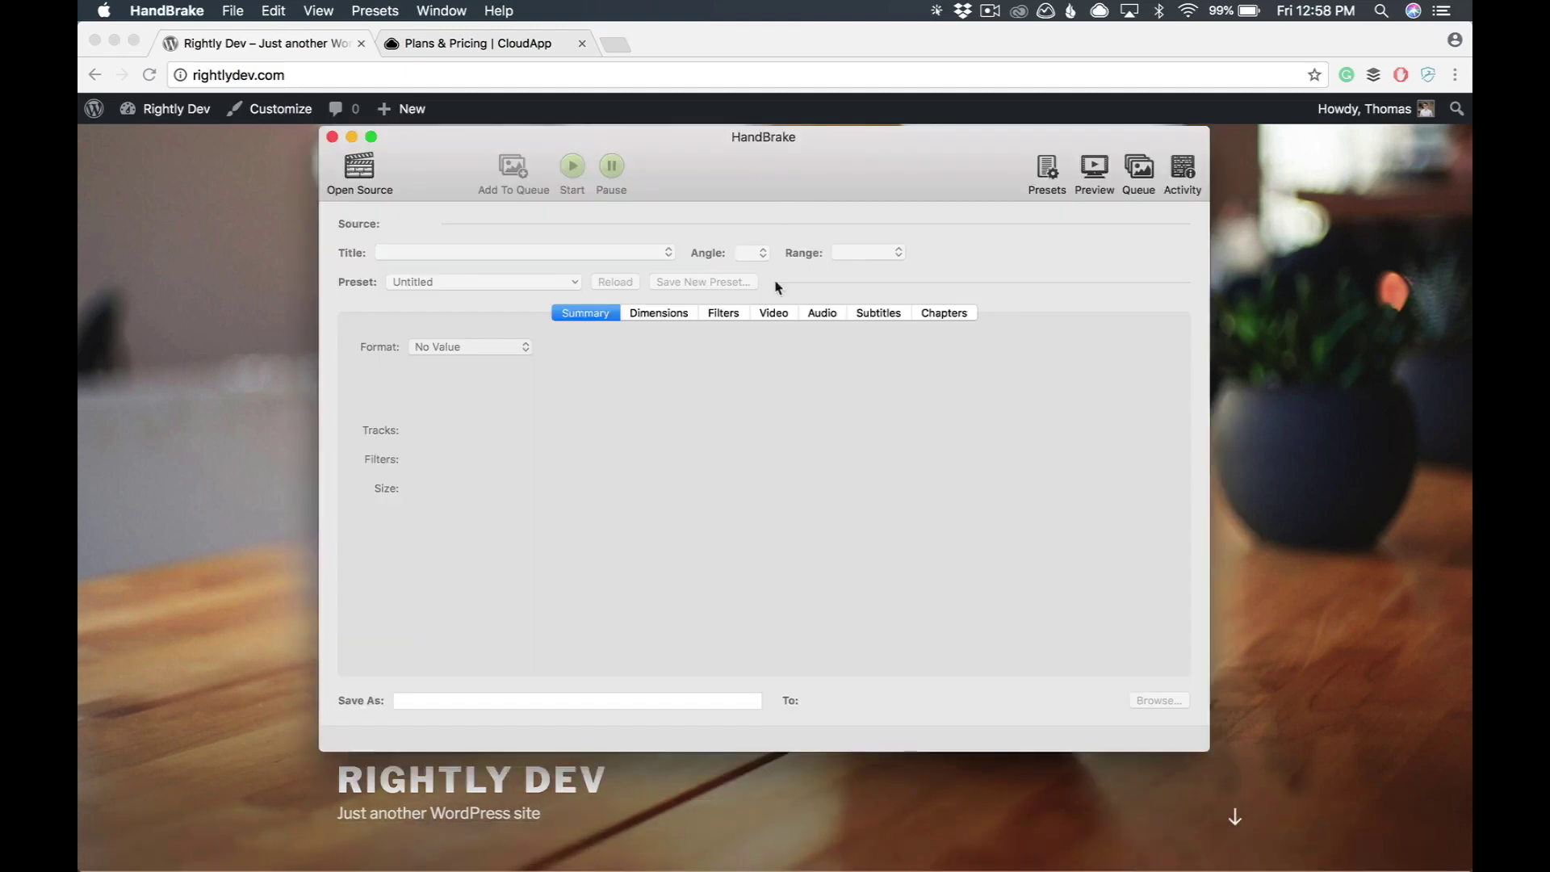
left_click_drag(794, 176, 789, 186)
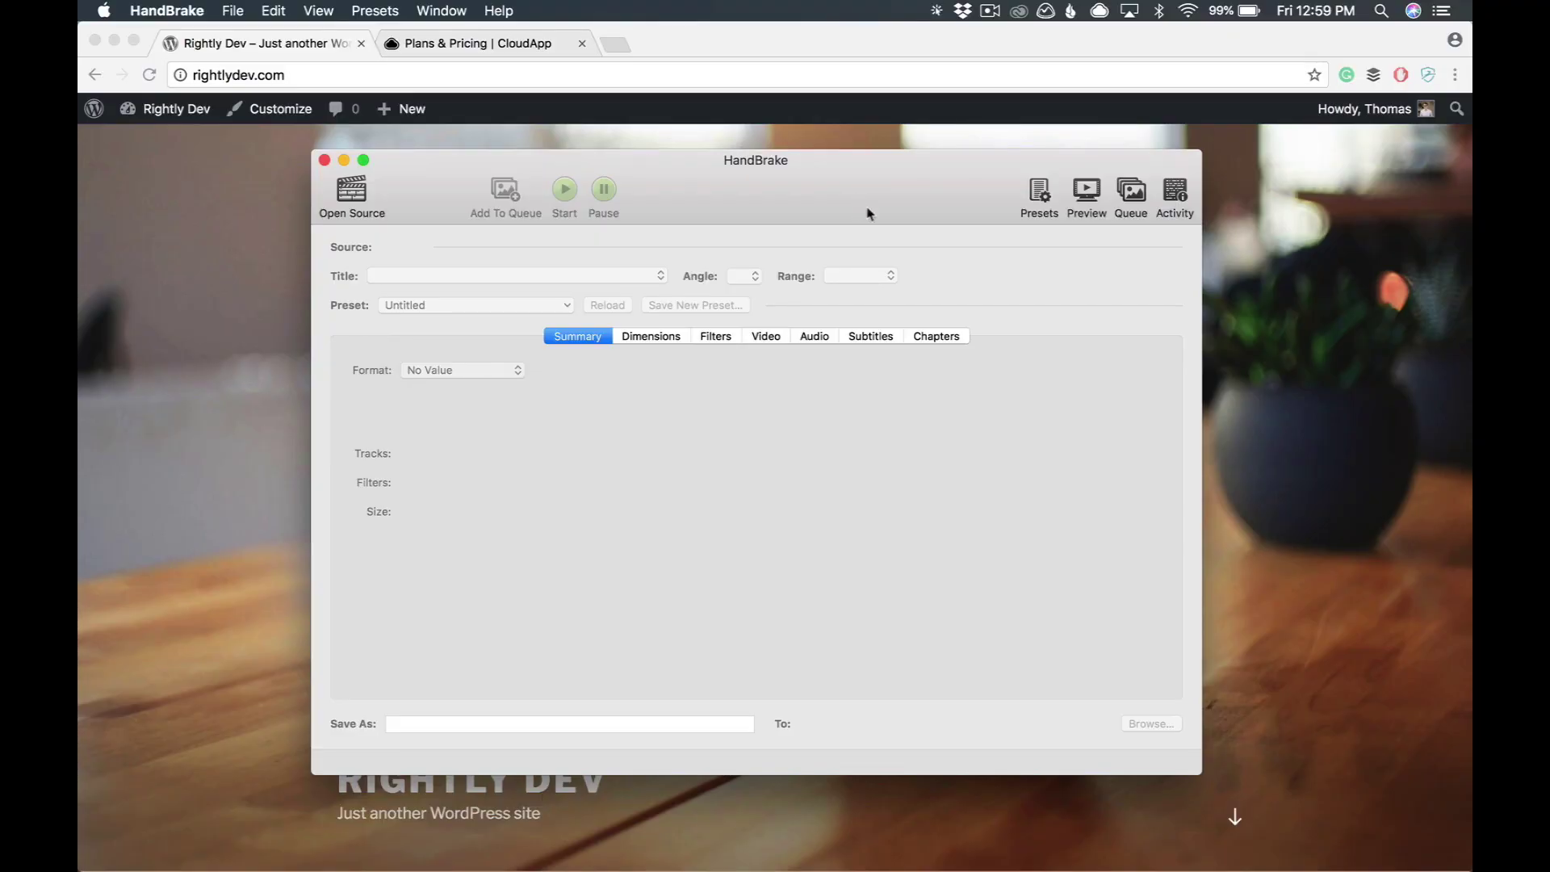
left_click(352, 191)
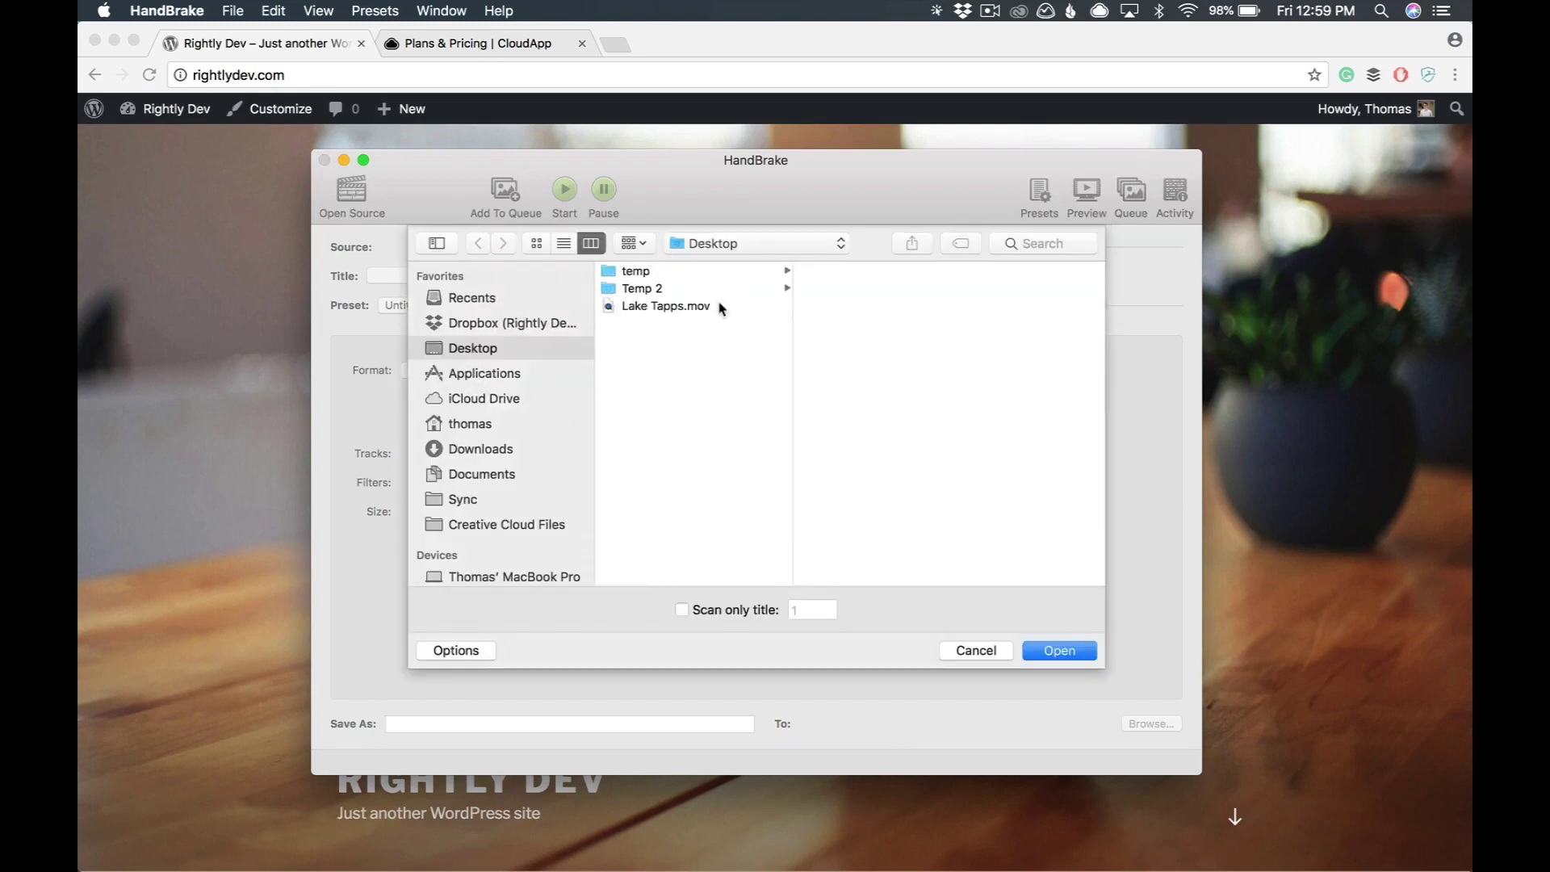
left_click(721, 307)
left_click(1049, 646)
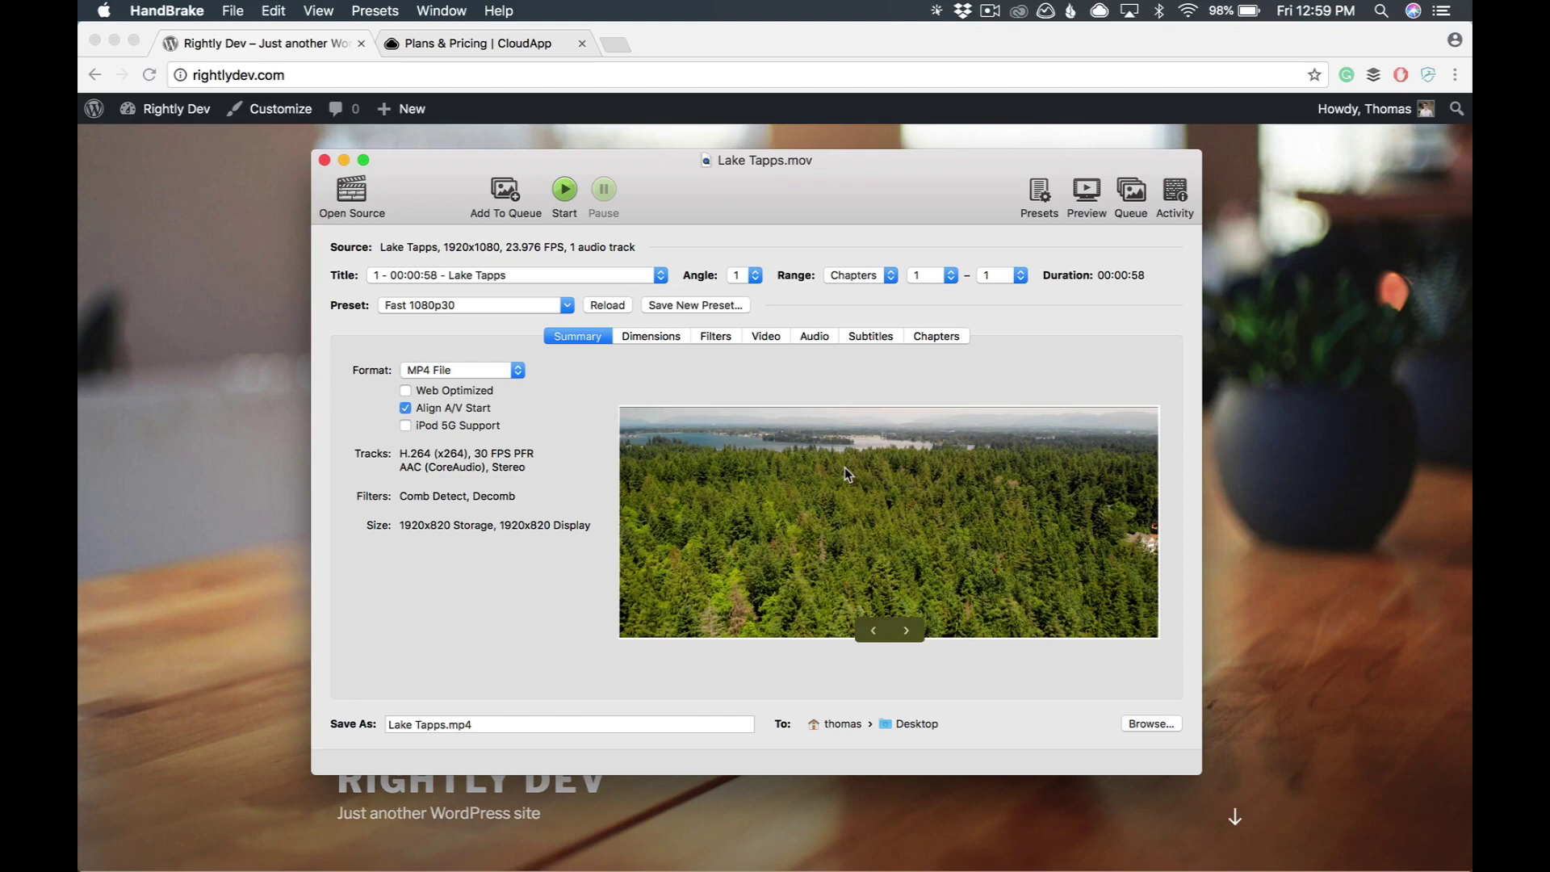
- Encode Lake Tapps.mp4 to the Desktop using the Web preset Vimeo YouTube HQ 1080p60
left_click(1041, 198)
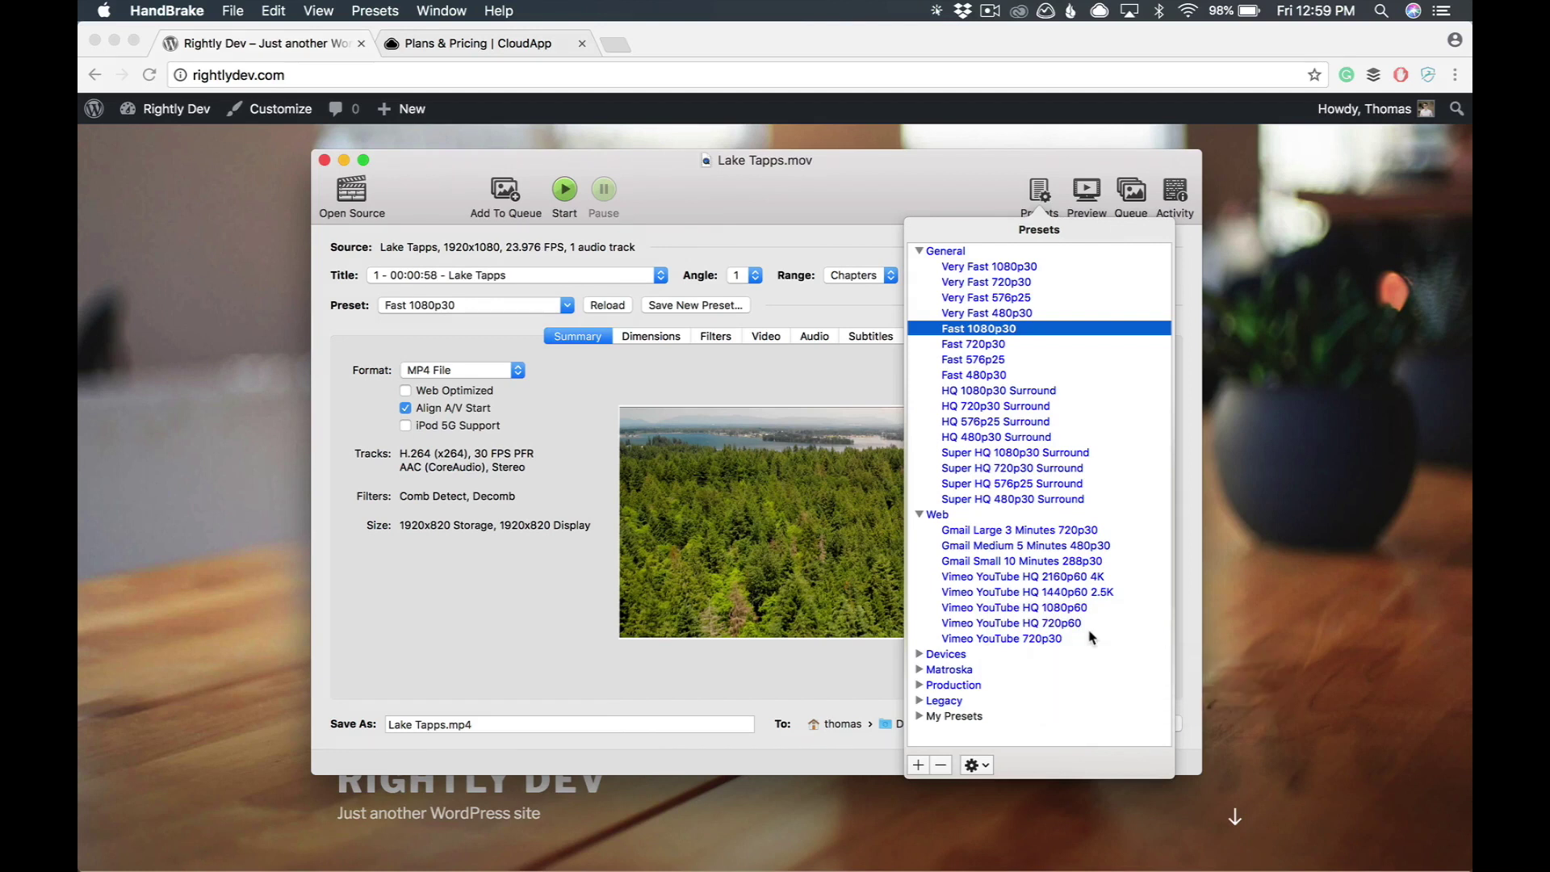
left_click(1097, 608)
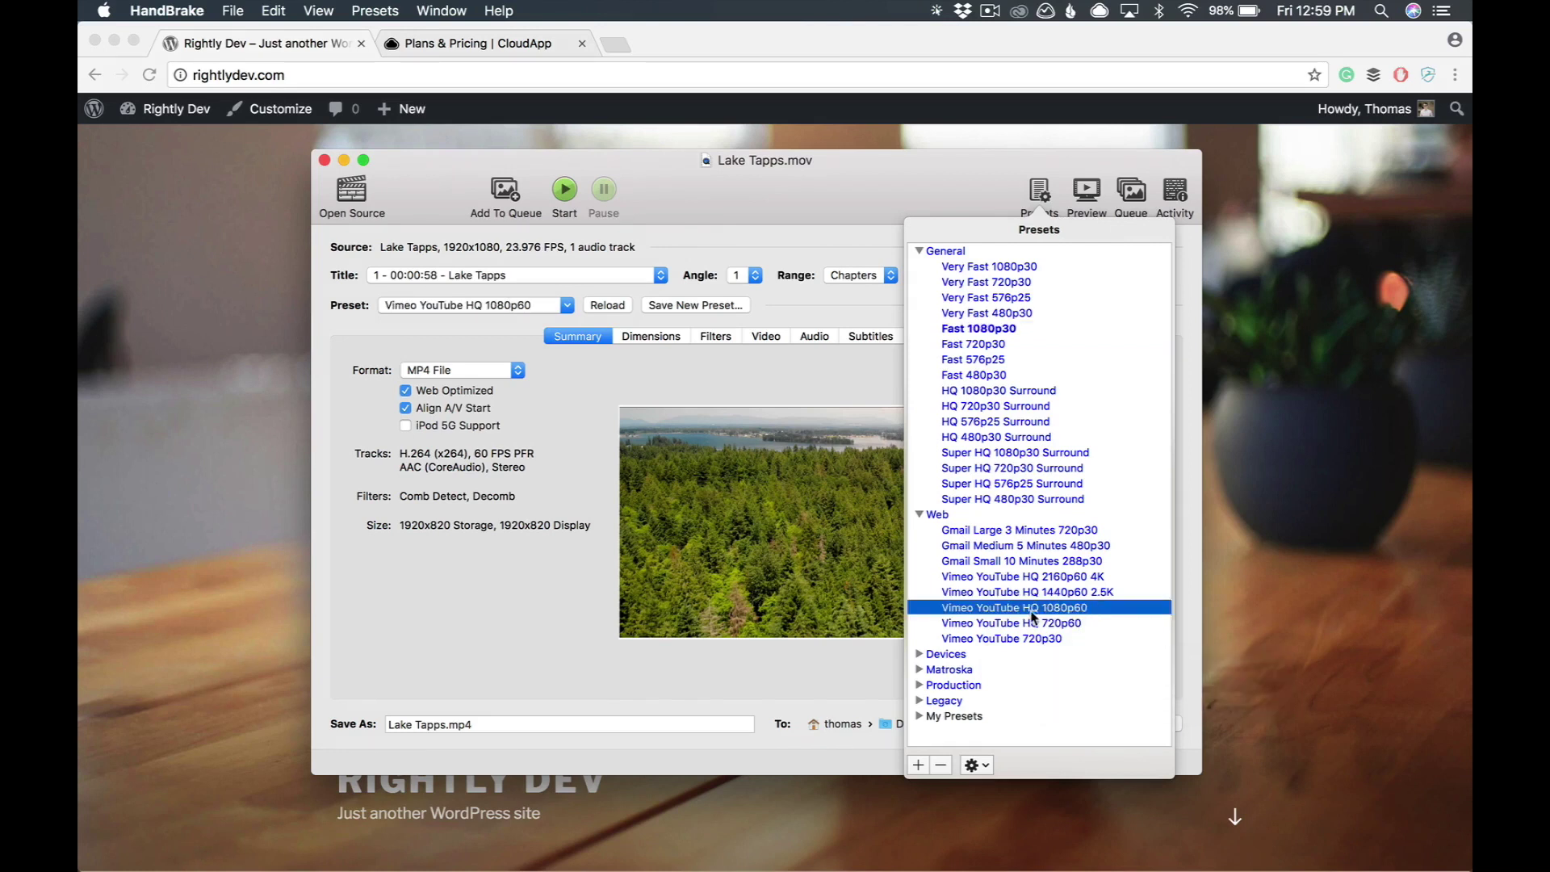
key("Escape")
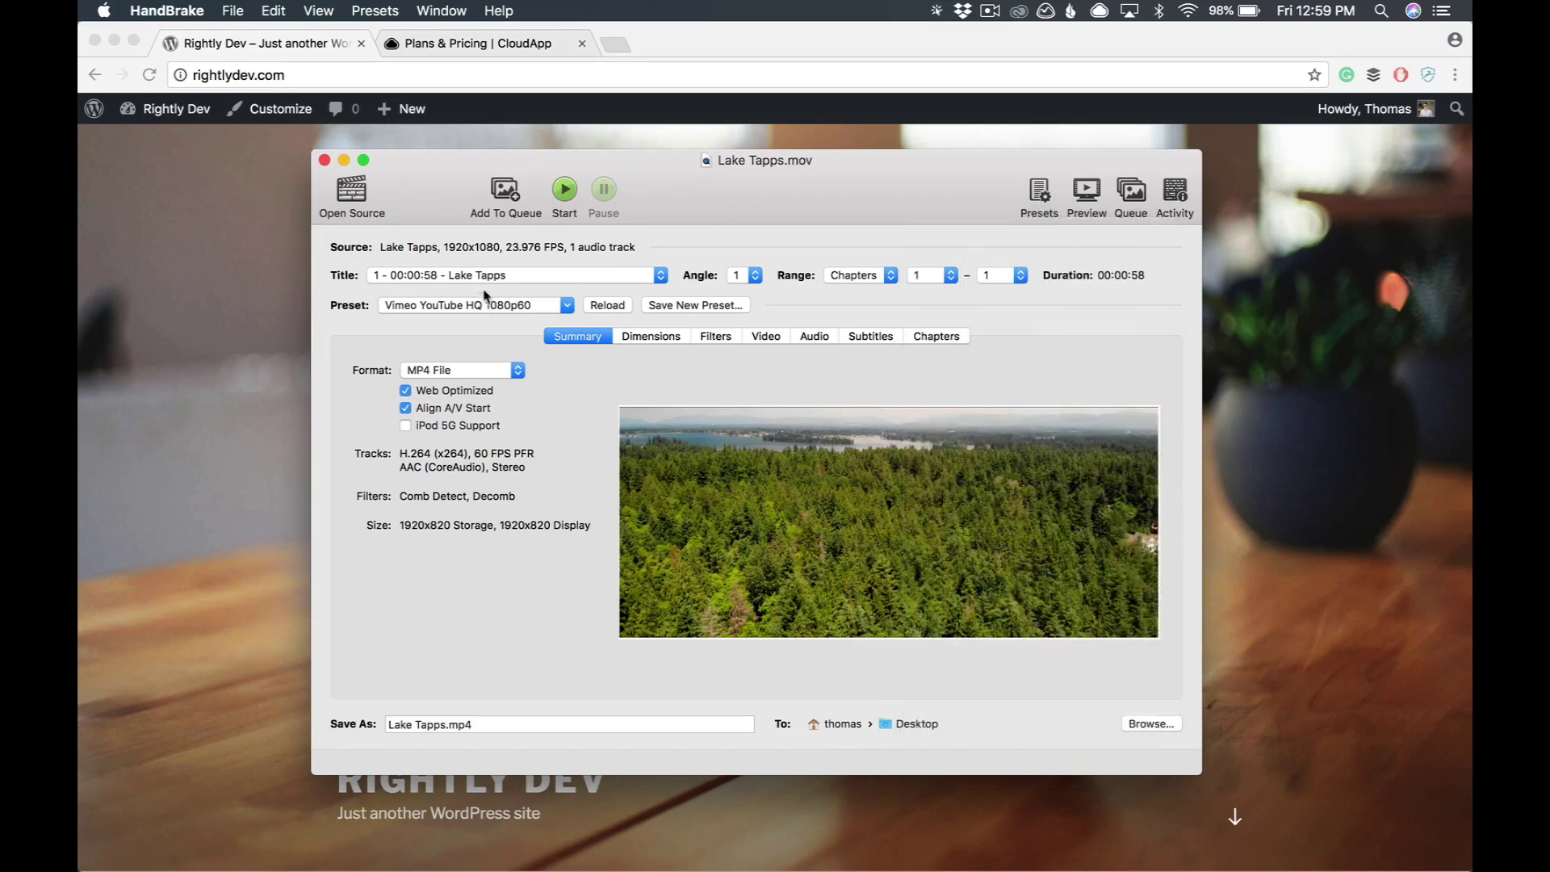
left_click(564, 198)
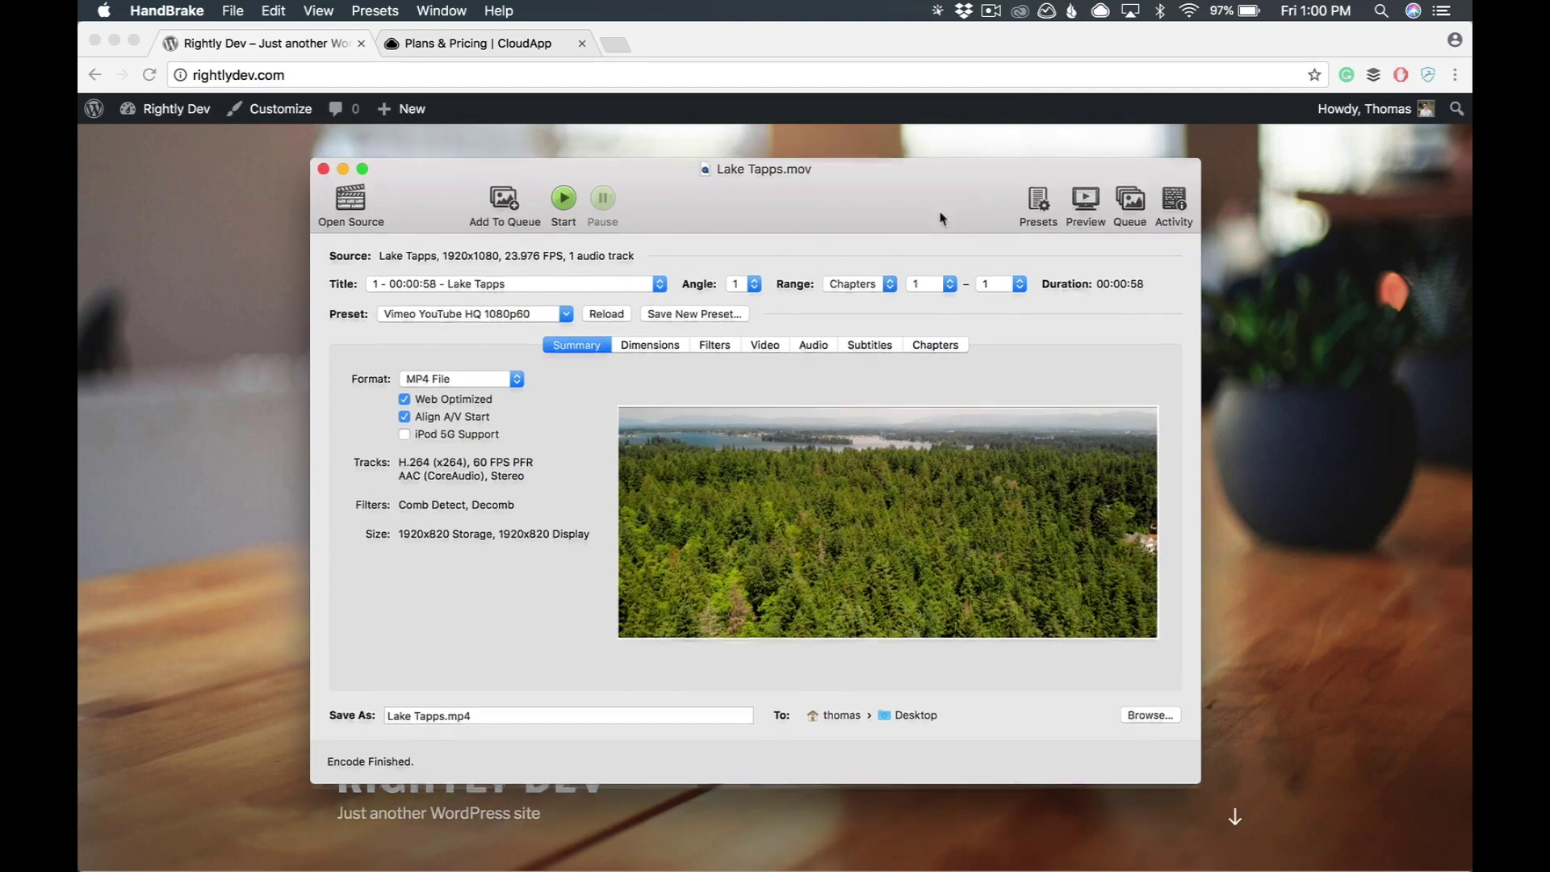
- Upload Lake Tapps.mp4 from the desktop to CloudApp via its menu-bar icon
key("F11")
left_click_drag(1403, 73, 715, 280)
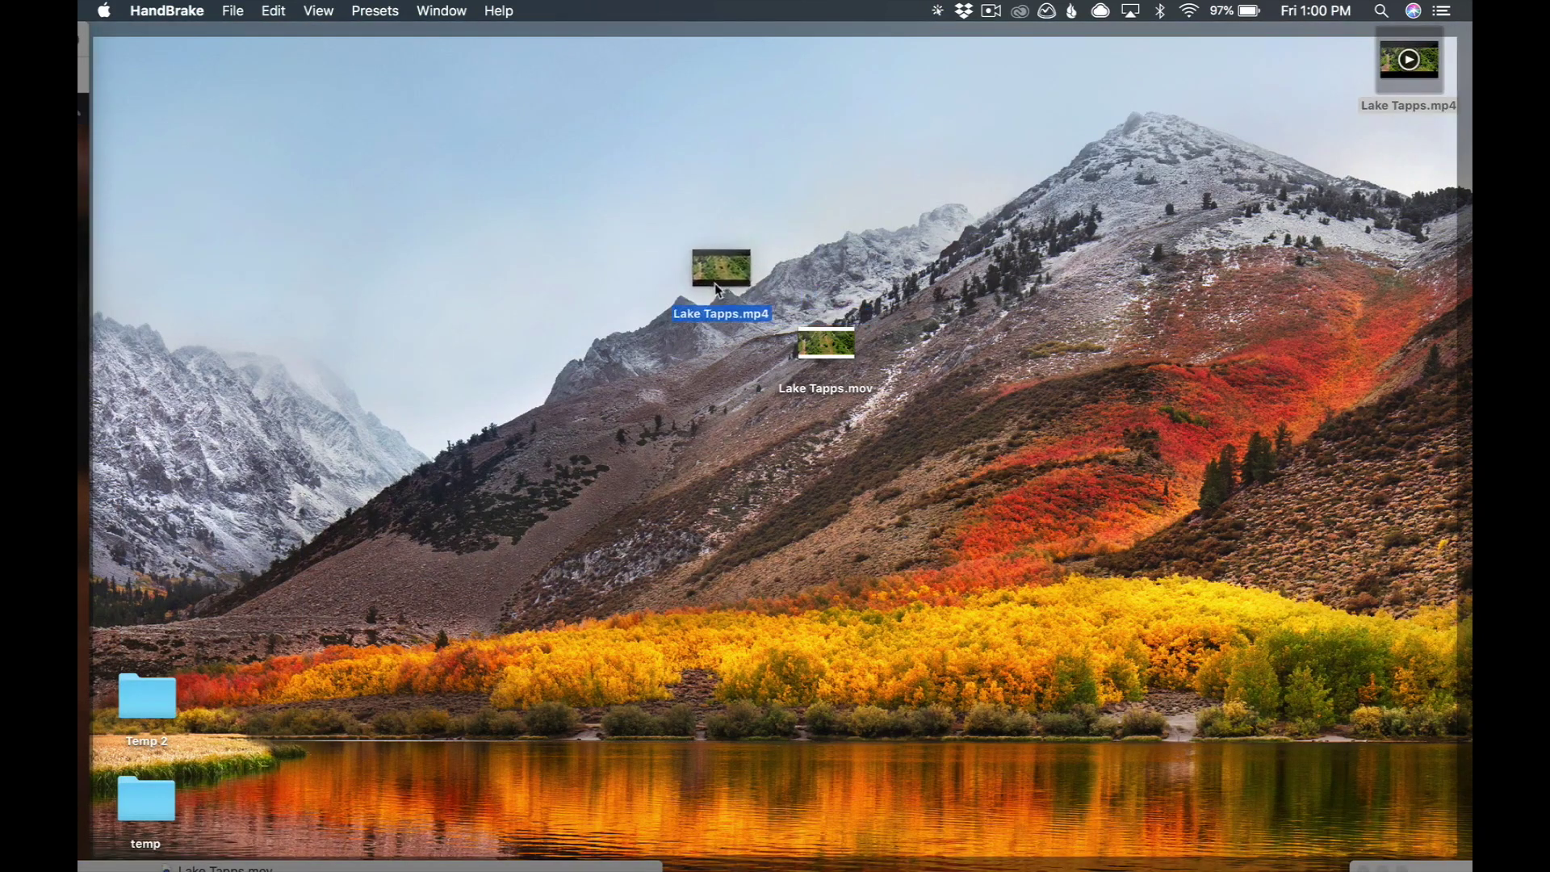
left_click(687, 359)
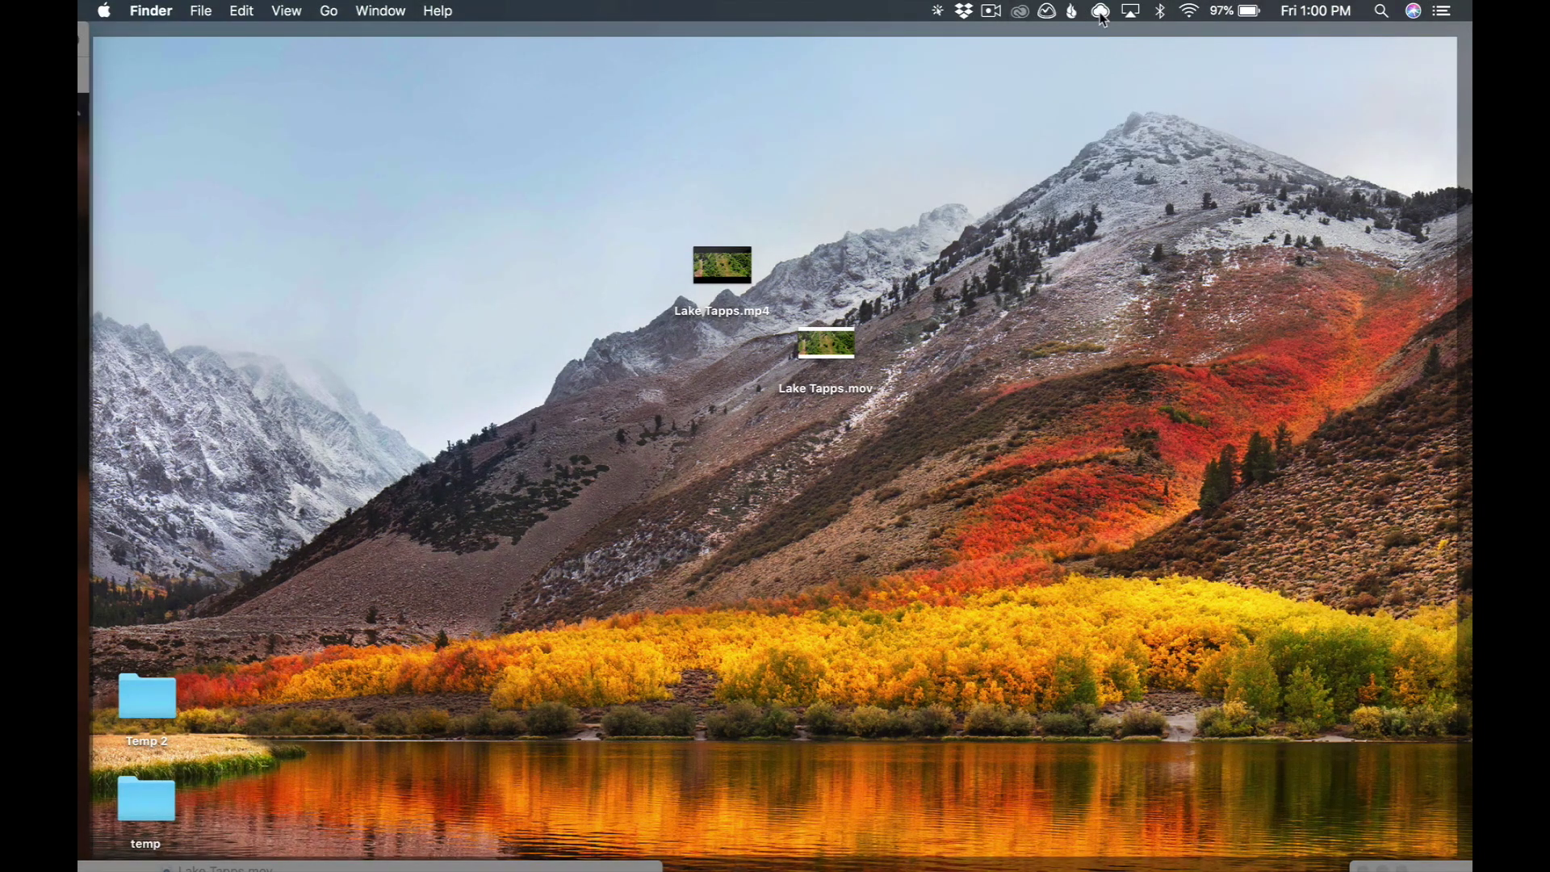
left_click(1101, 13)
left_click(1101, 13)
left_click_drag(722, 265, 1100, 15)
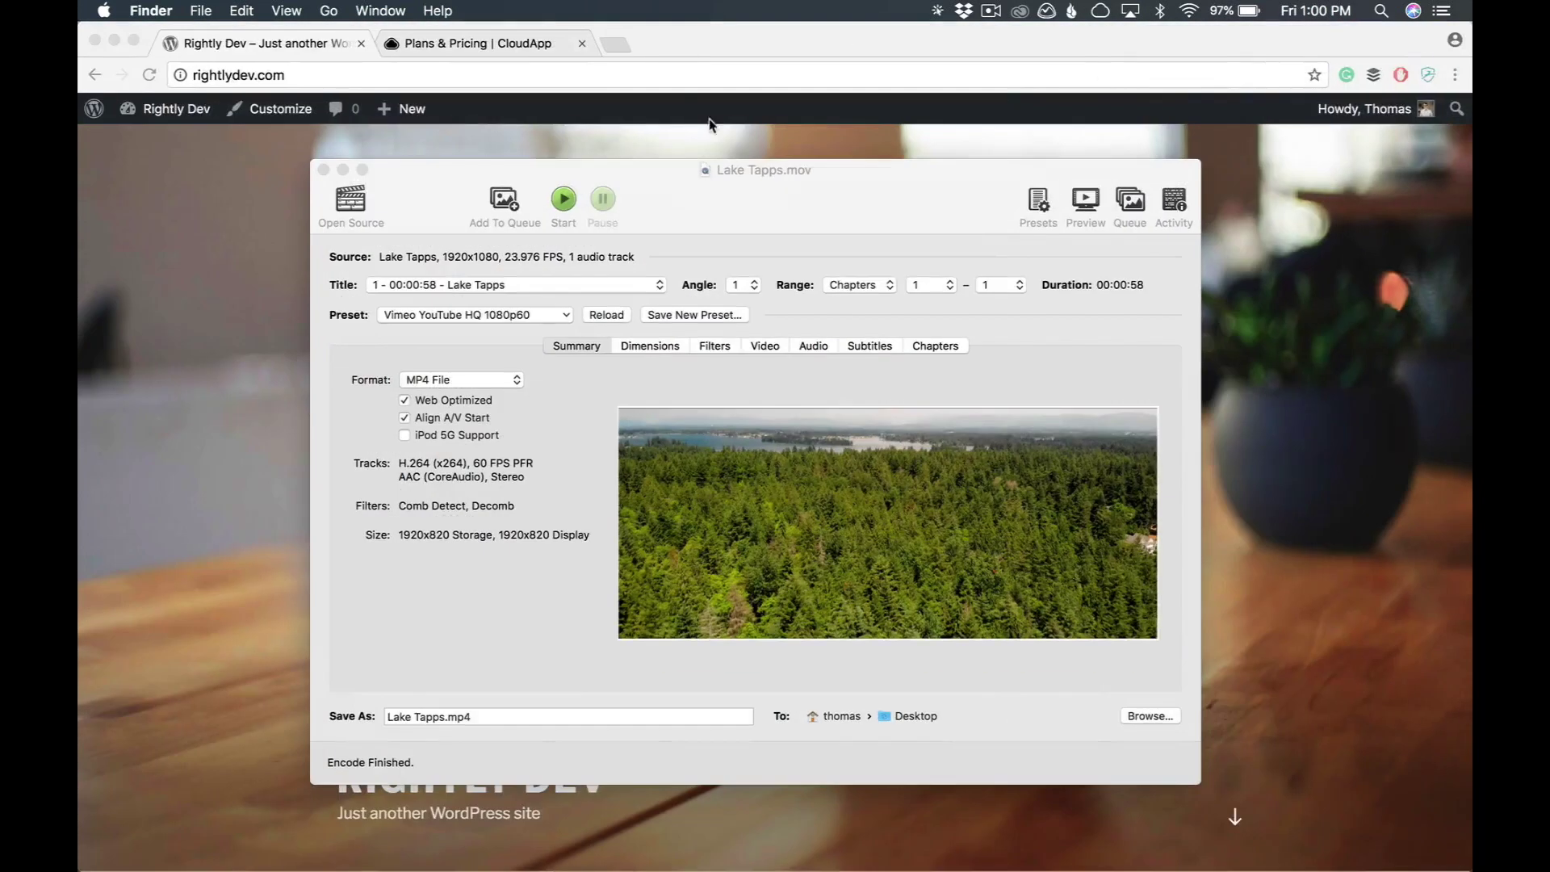
- Load the copied rightly.work share link for Lake Tapps.mp4 in a new Chrome tab
left_click(692, 51)
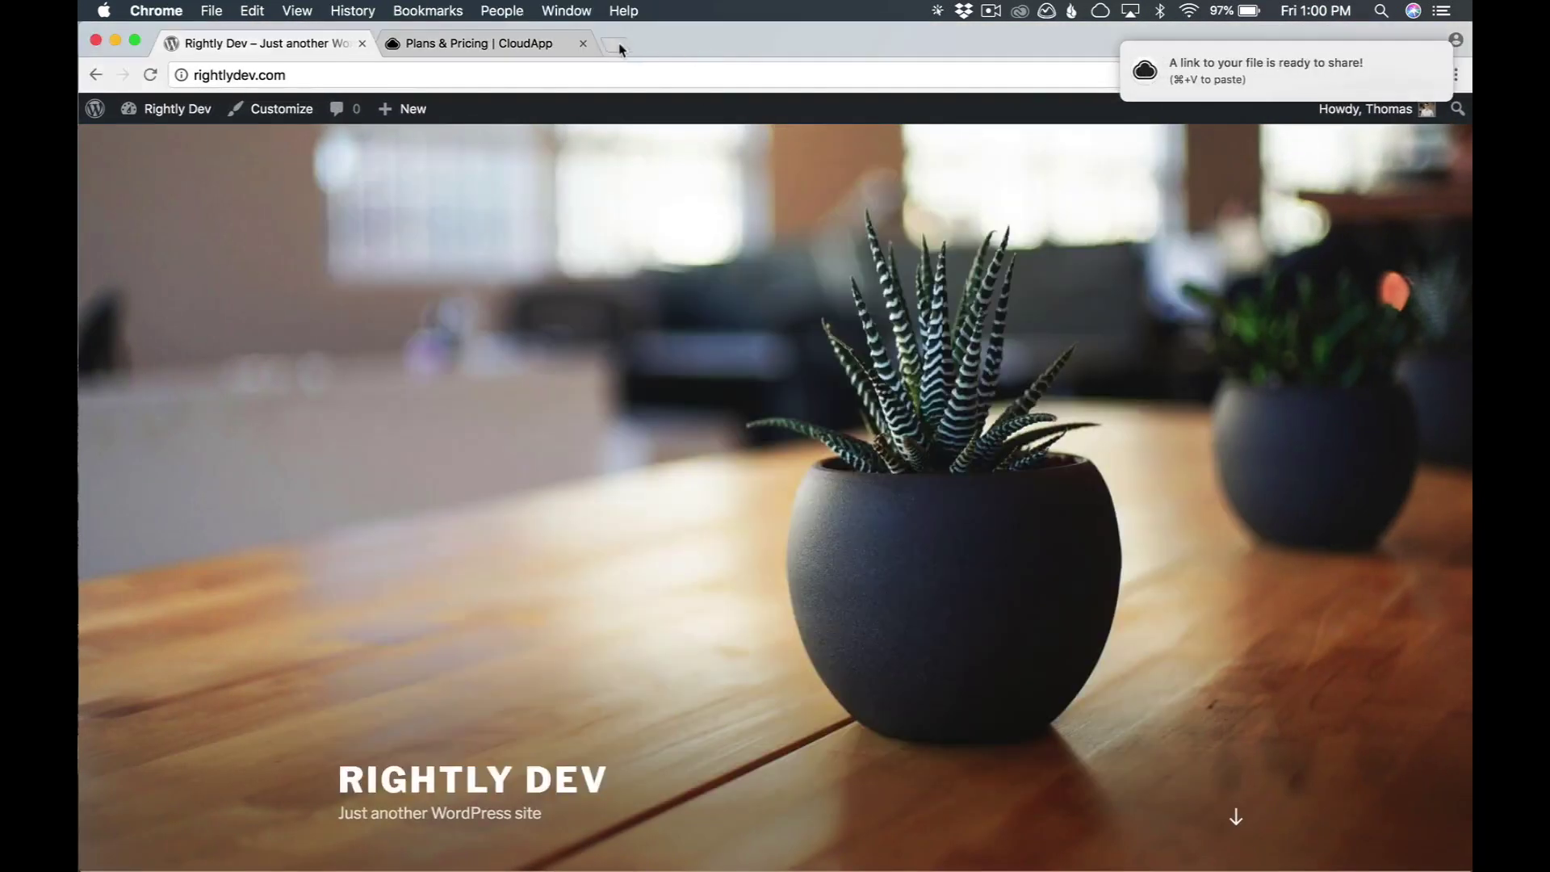
left_click(617, 45)
type("rightly.work/svdS")
key("Return")
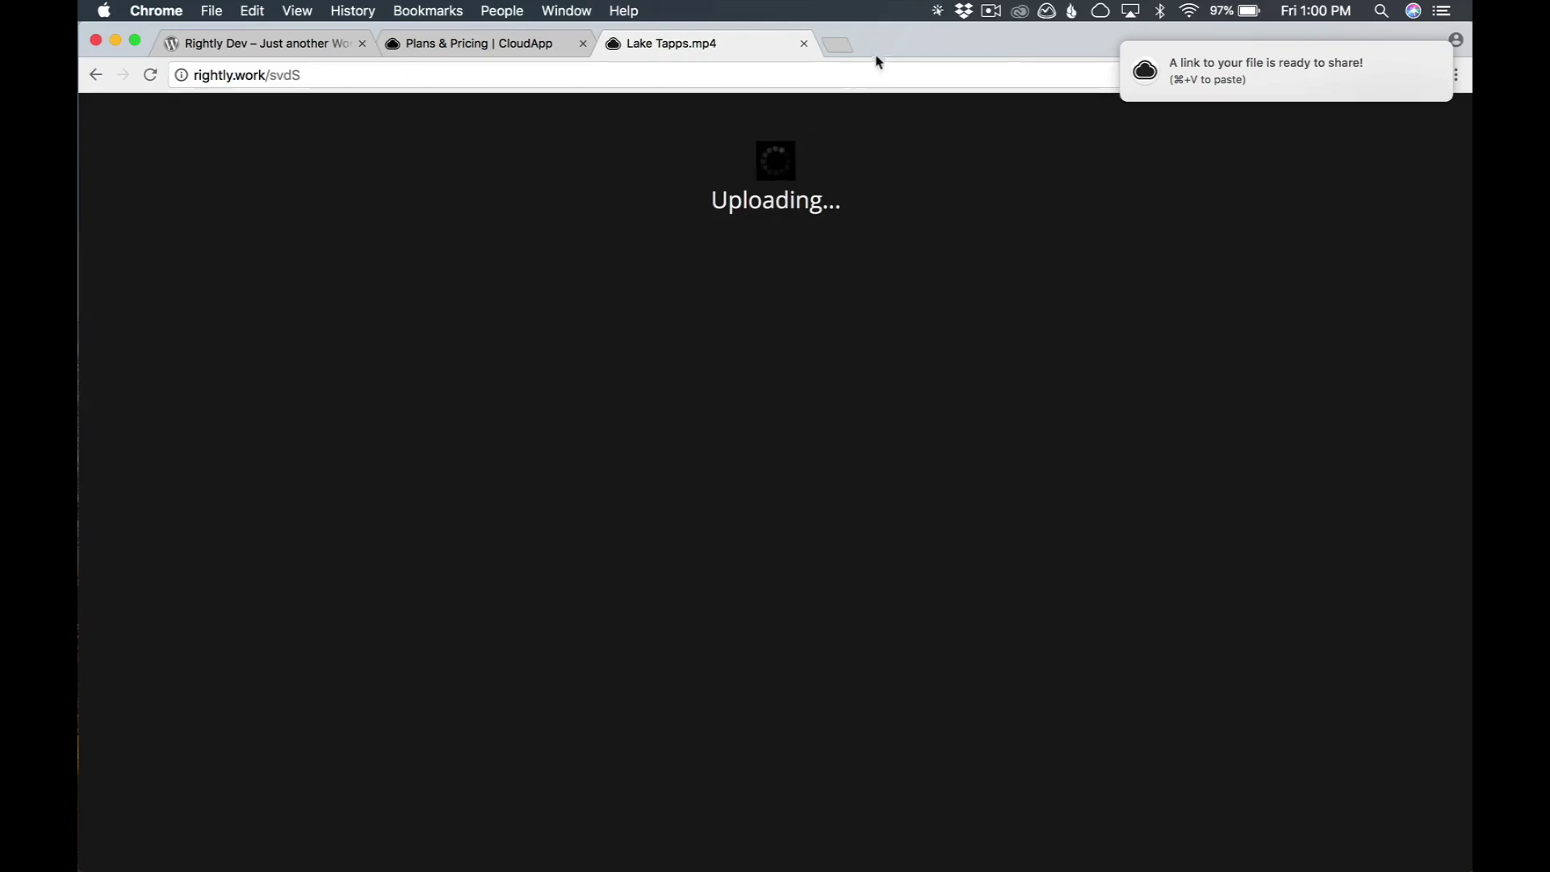
left_click(1100, 11)
left_click(1057, 510)
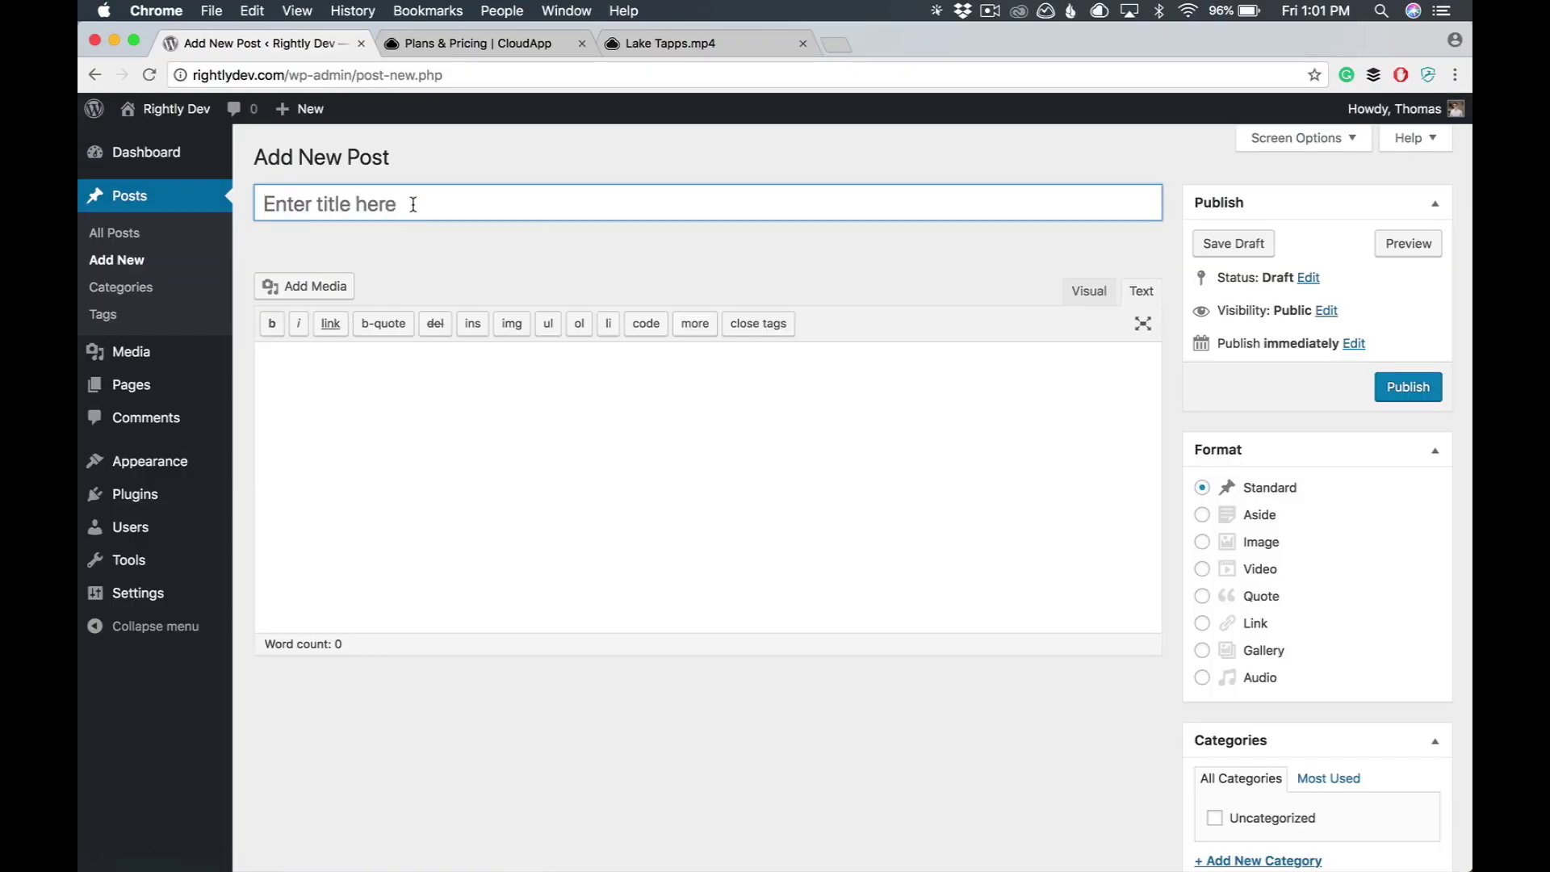
- Title a new post 'My Great Video', write the intro lines, and toggle the Visual/Text views
left_click(414, 205)
type("My Great Video")
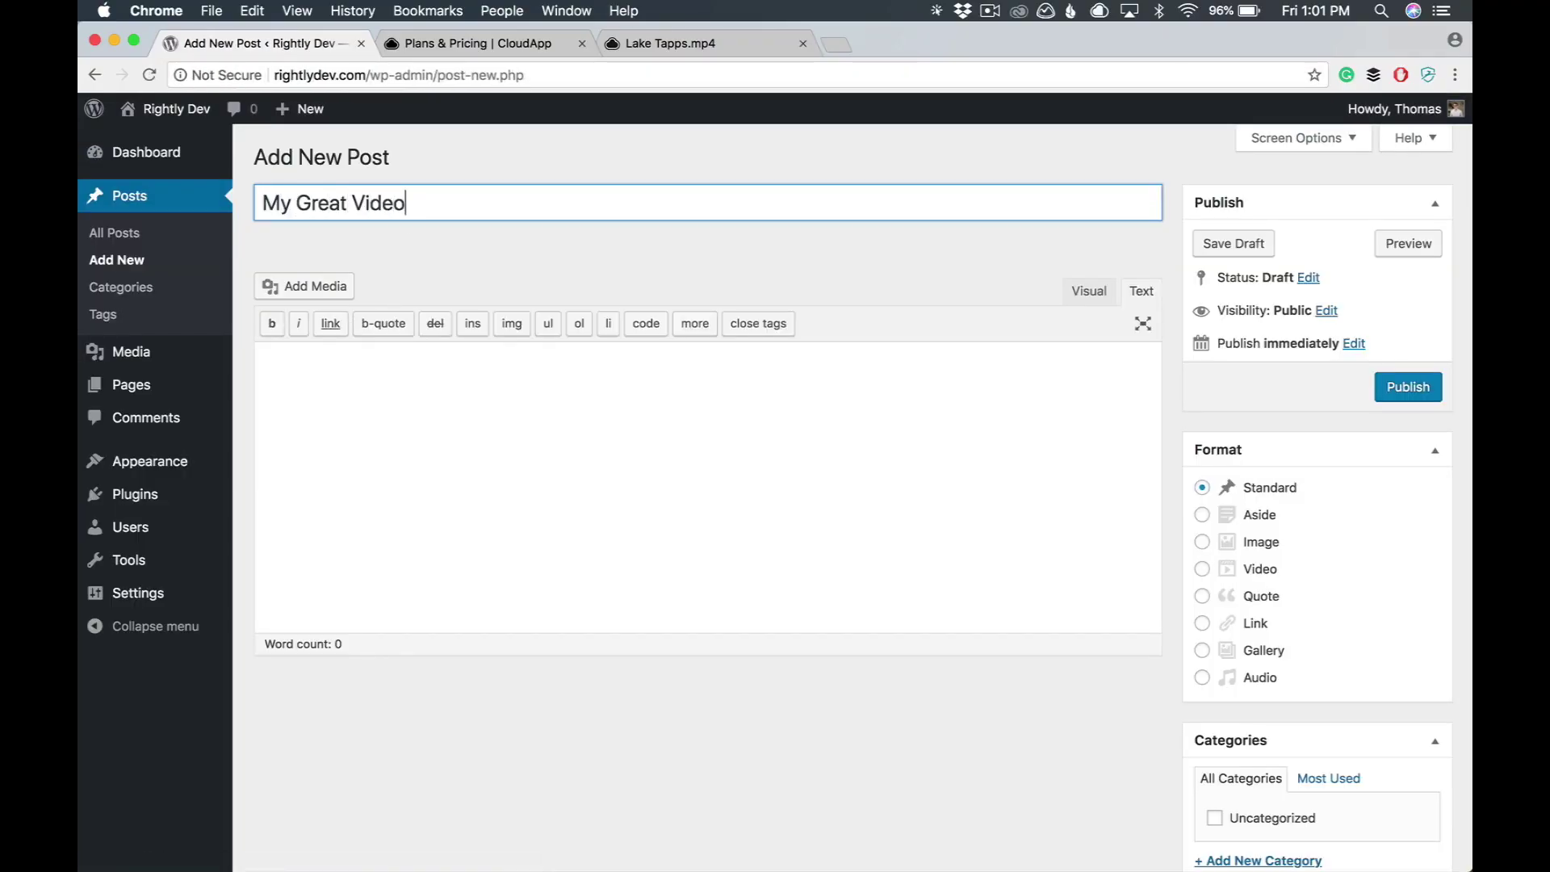
left_click(425, 453)
type("Here is my article . . .")
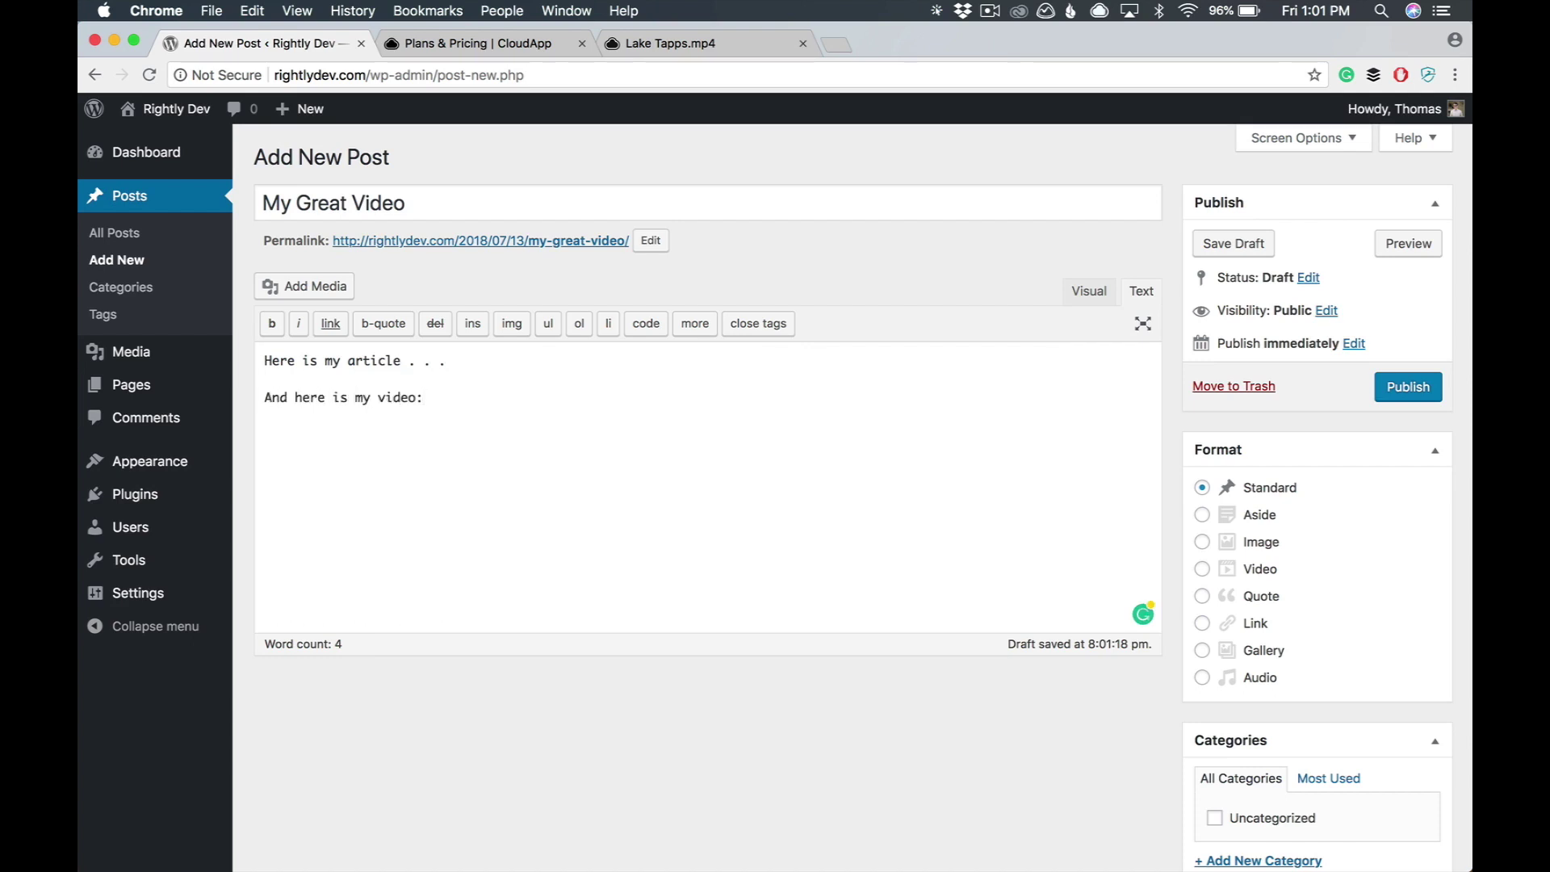
left_click(1089, 291)
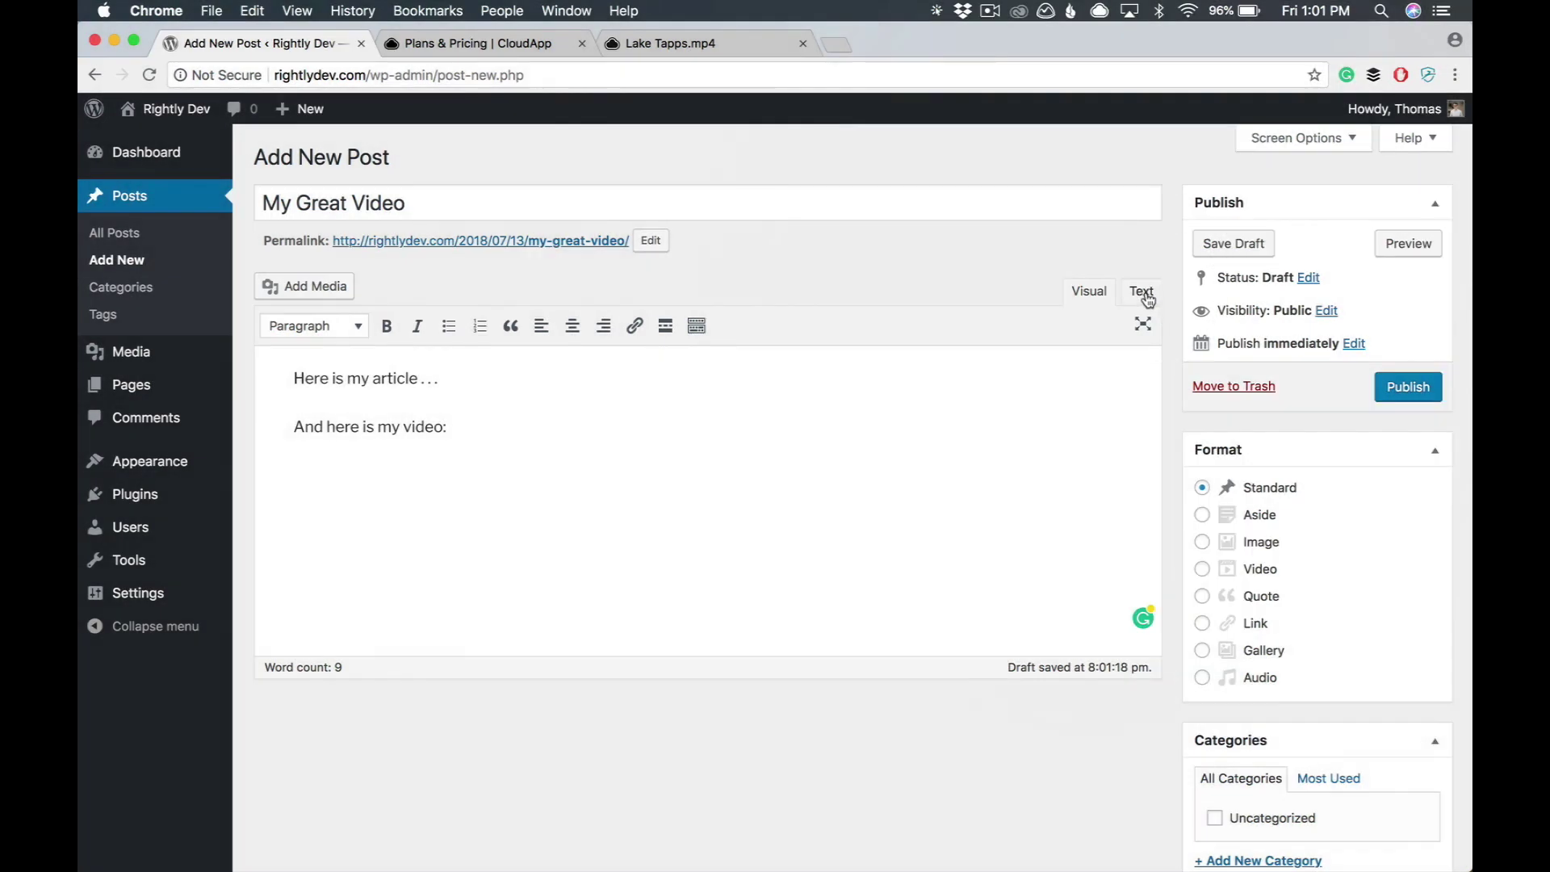
left_click(1142, 294)
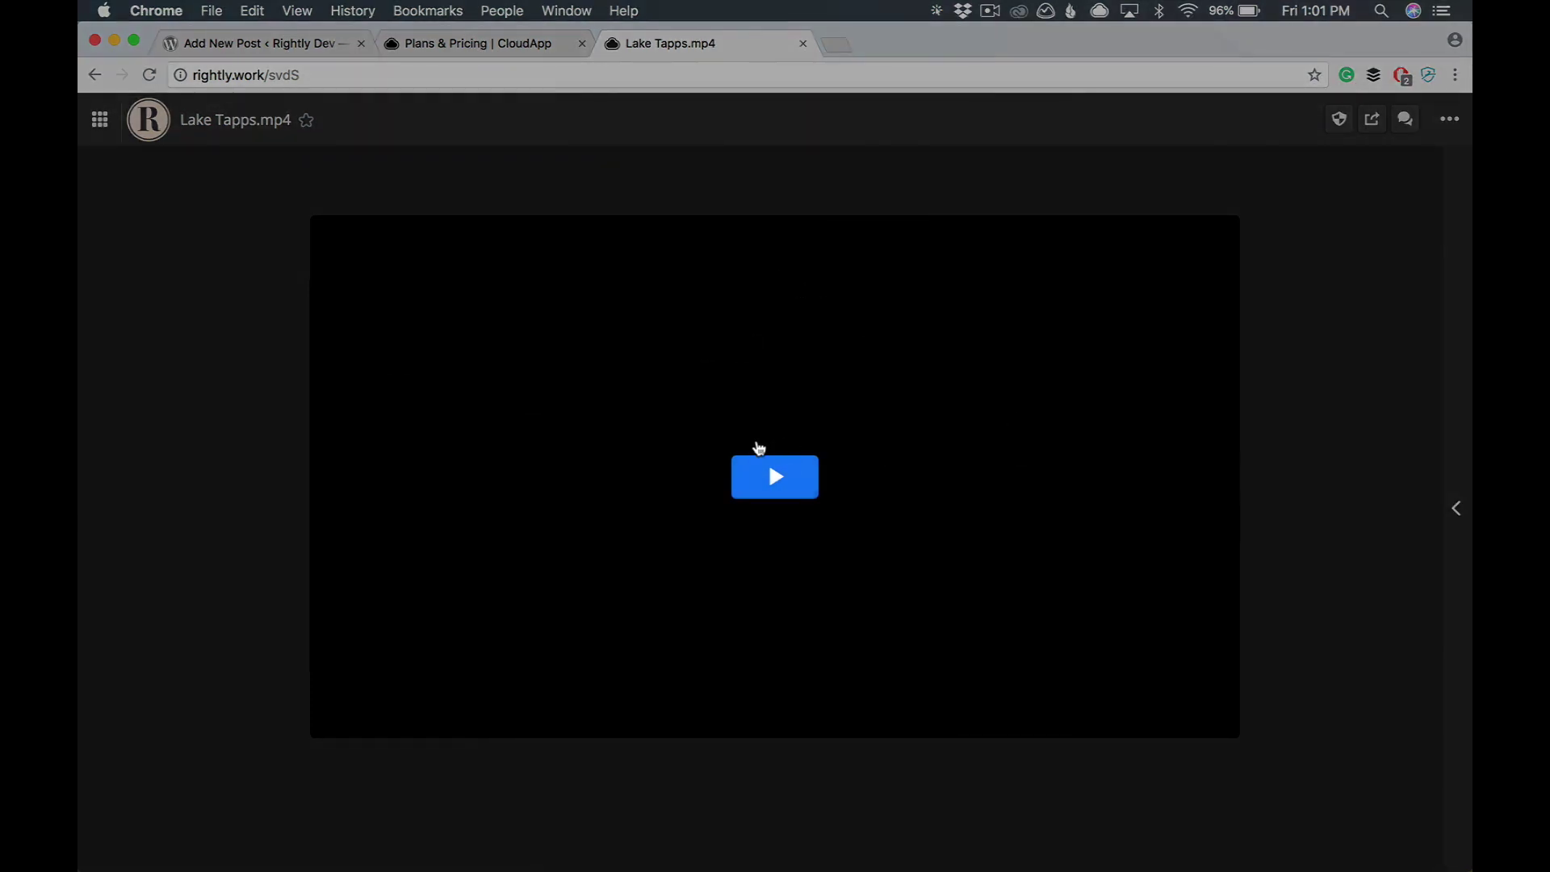
- Play and pause the Lake Tapps.mp4 video, then bring up the file's '...' options menu
left_click(768, 509)
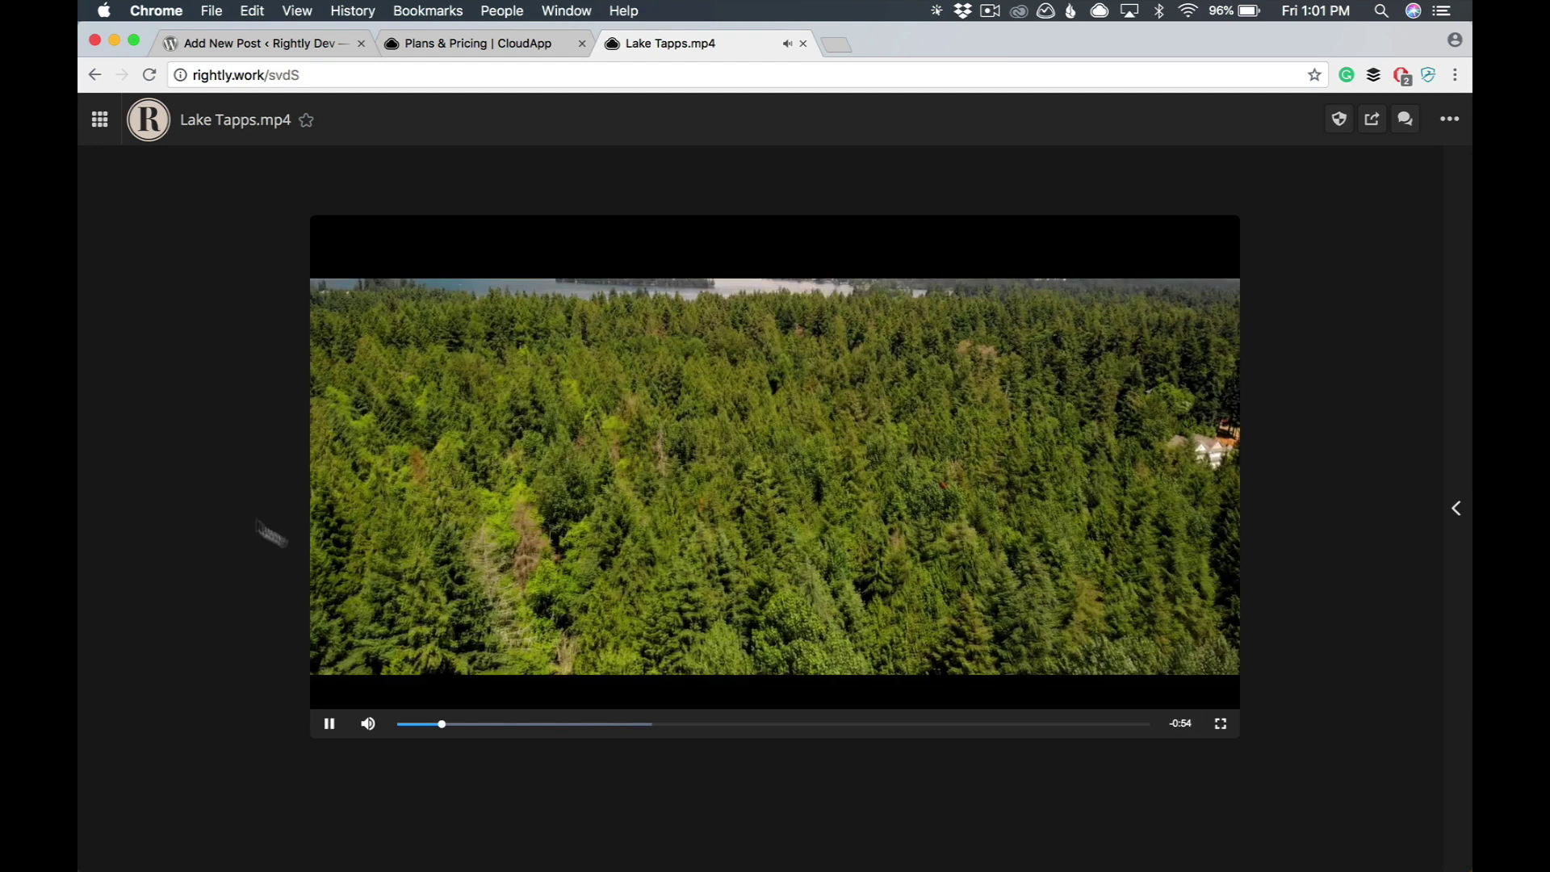
left_click(840, 457)
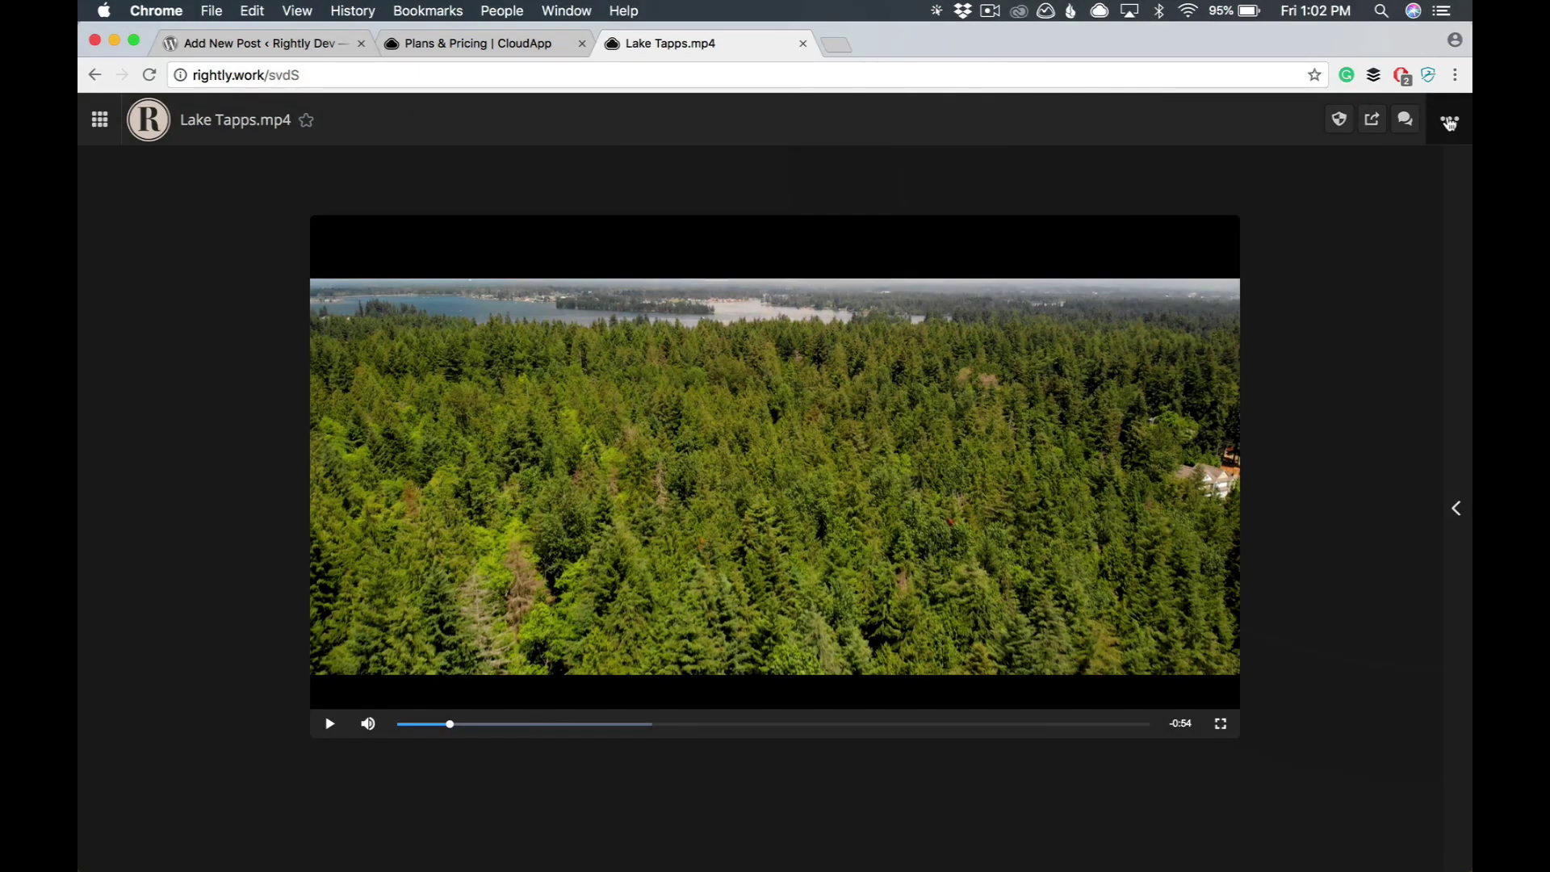
left_click(1450, 122)
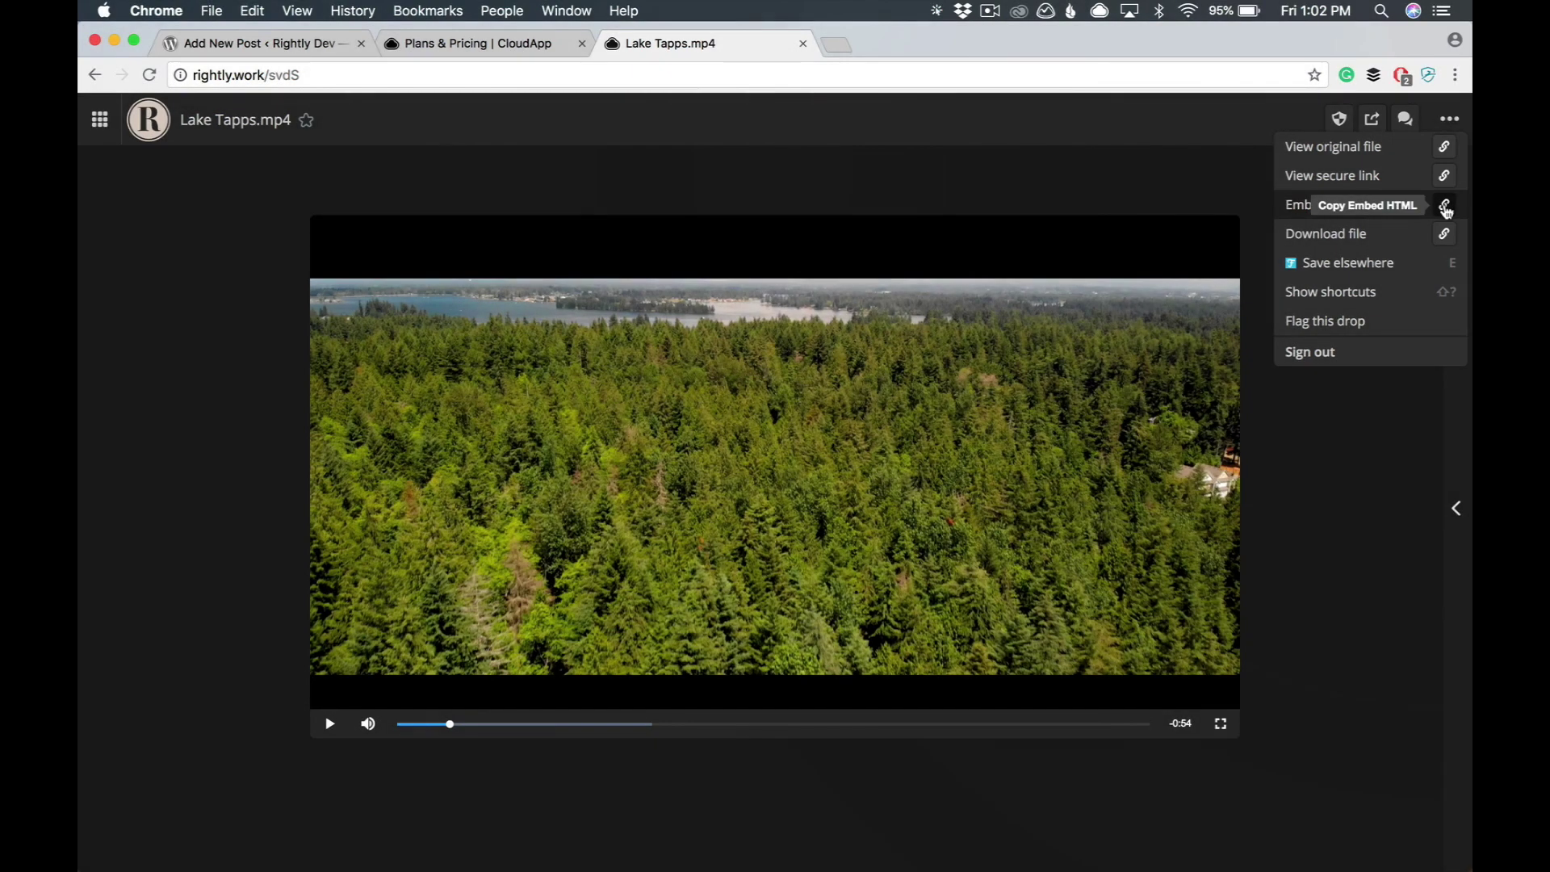
- Copy the Lake Tapps embed HTML with Hide Title and Hide Branding ticked
left_click(1446, 207)
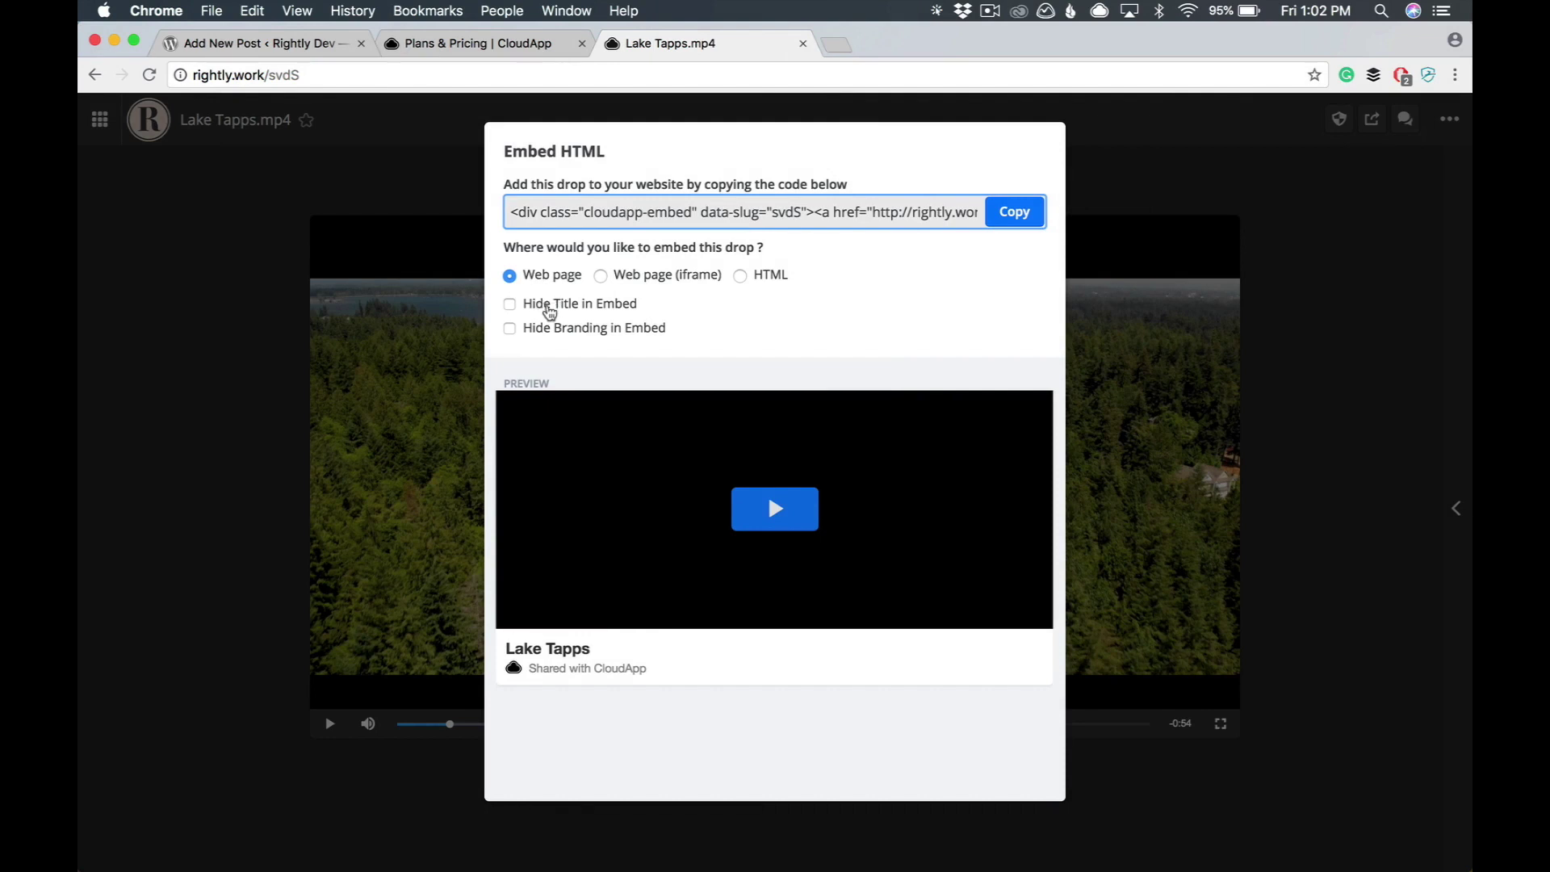
left_click(549, 312)
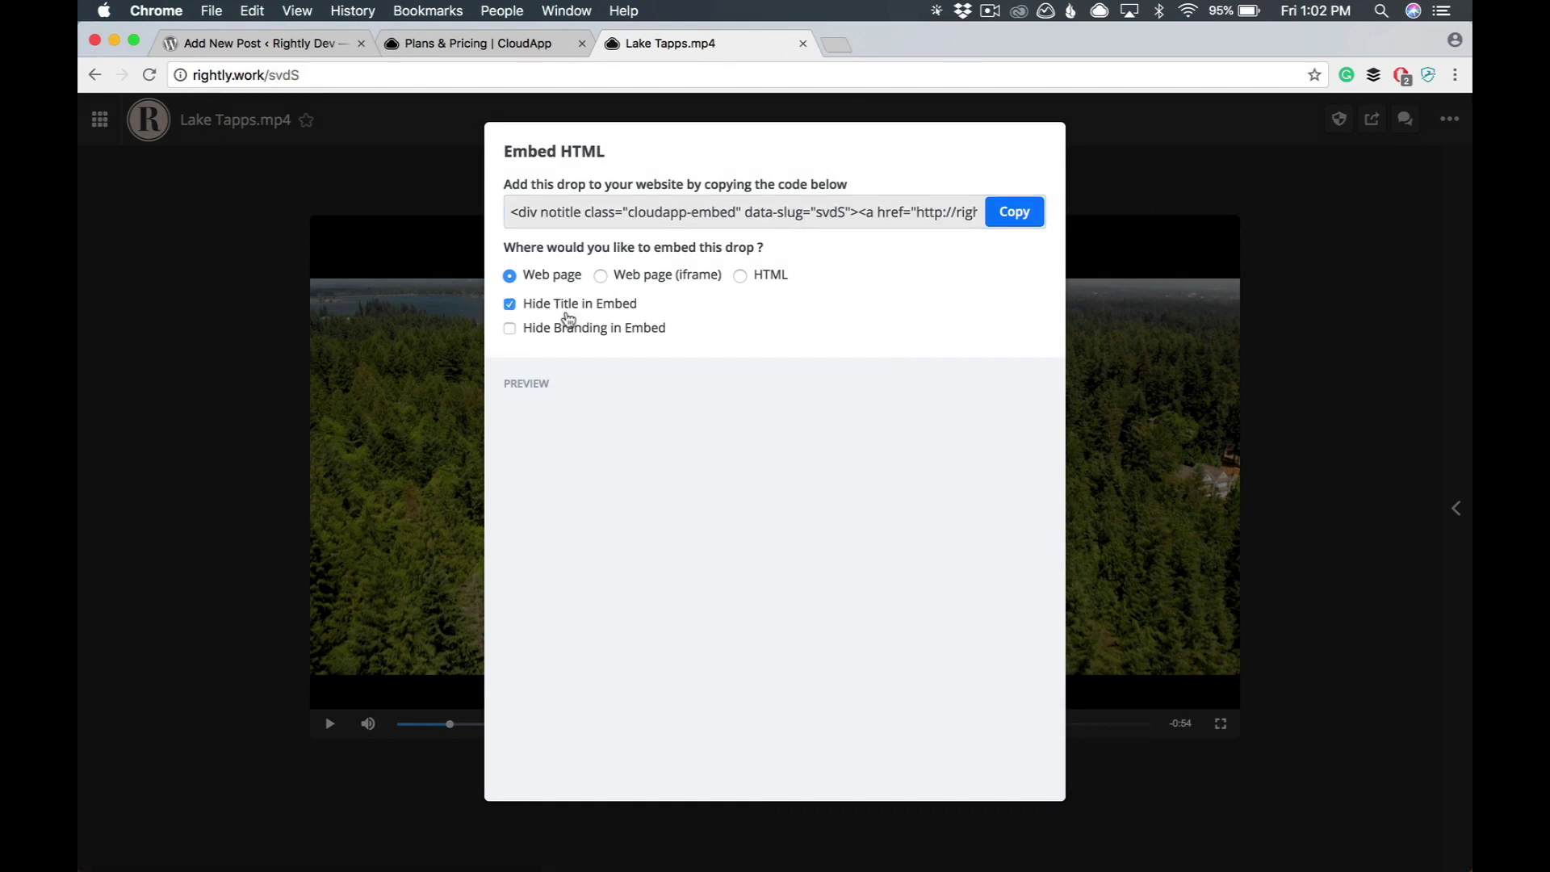
left_click(541, 331)
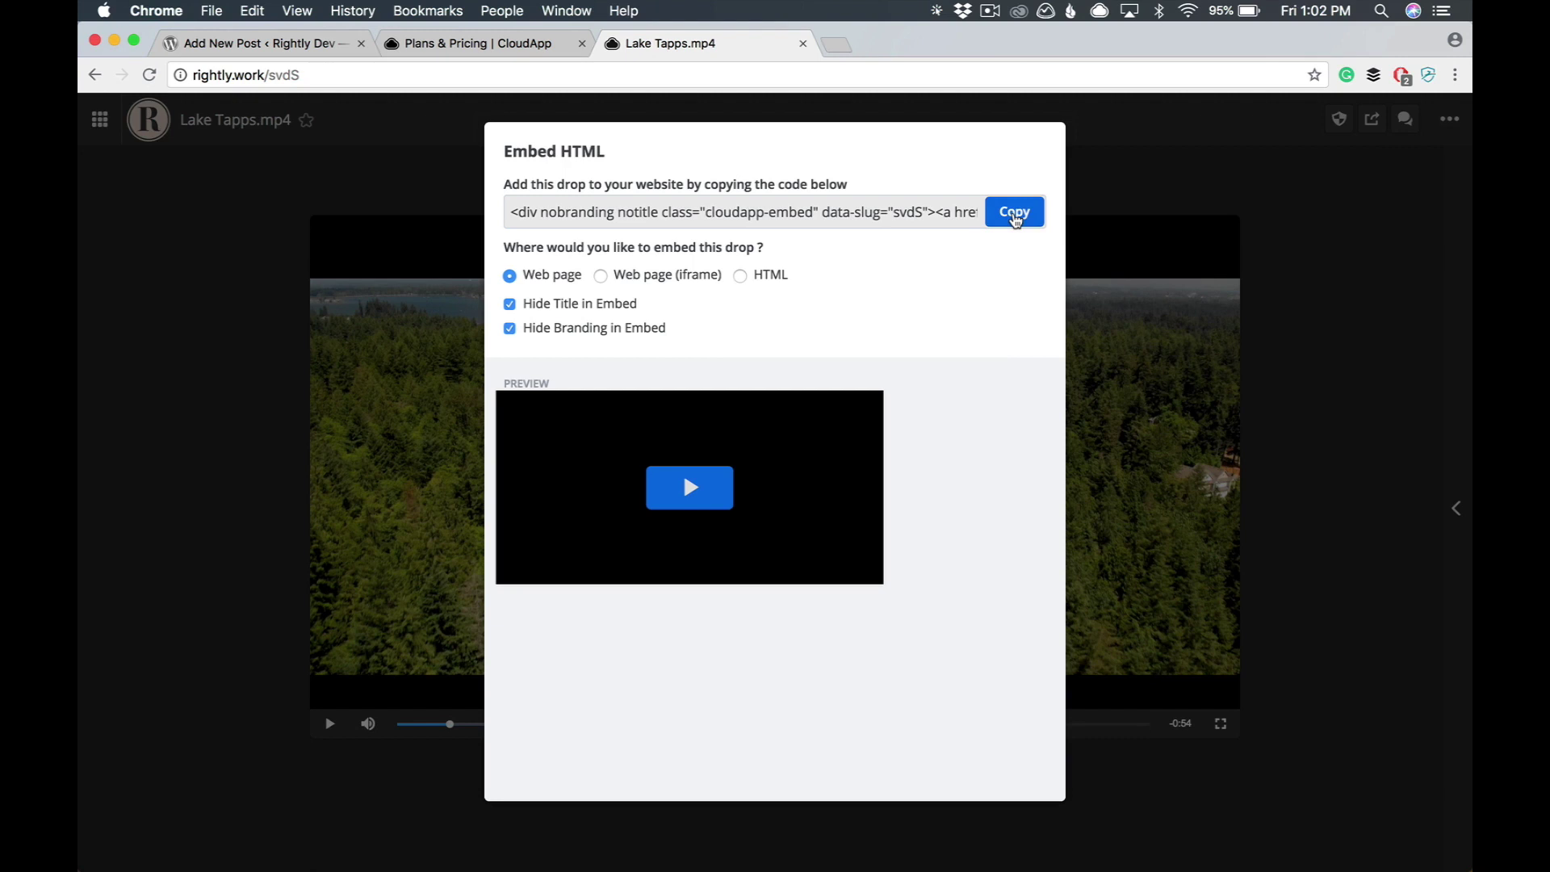
left_click(1015, 214)
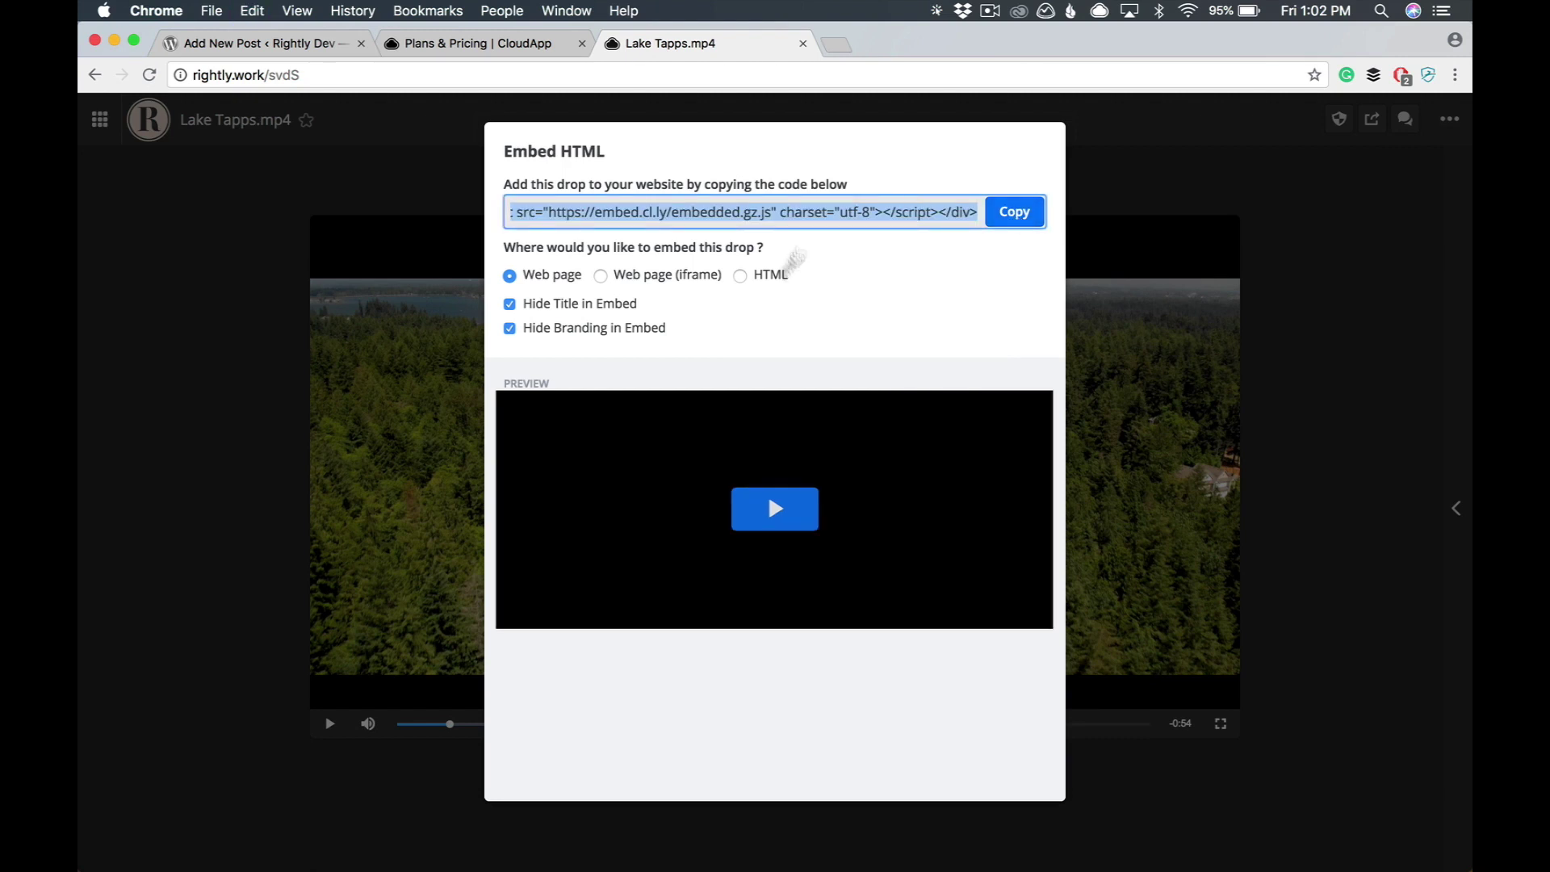
- Return to the WordPress post draft, placing the Lake Tapps.mp4 tab beside it
left_click(478, 44)
left_click(343, 46)
left_click_drag(703, 44, 485, 44)
left_click(303, 53)
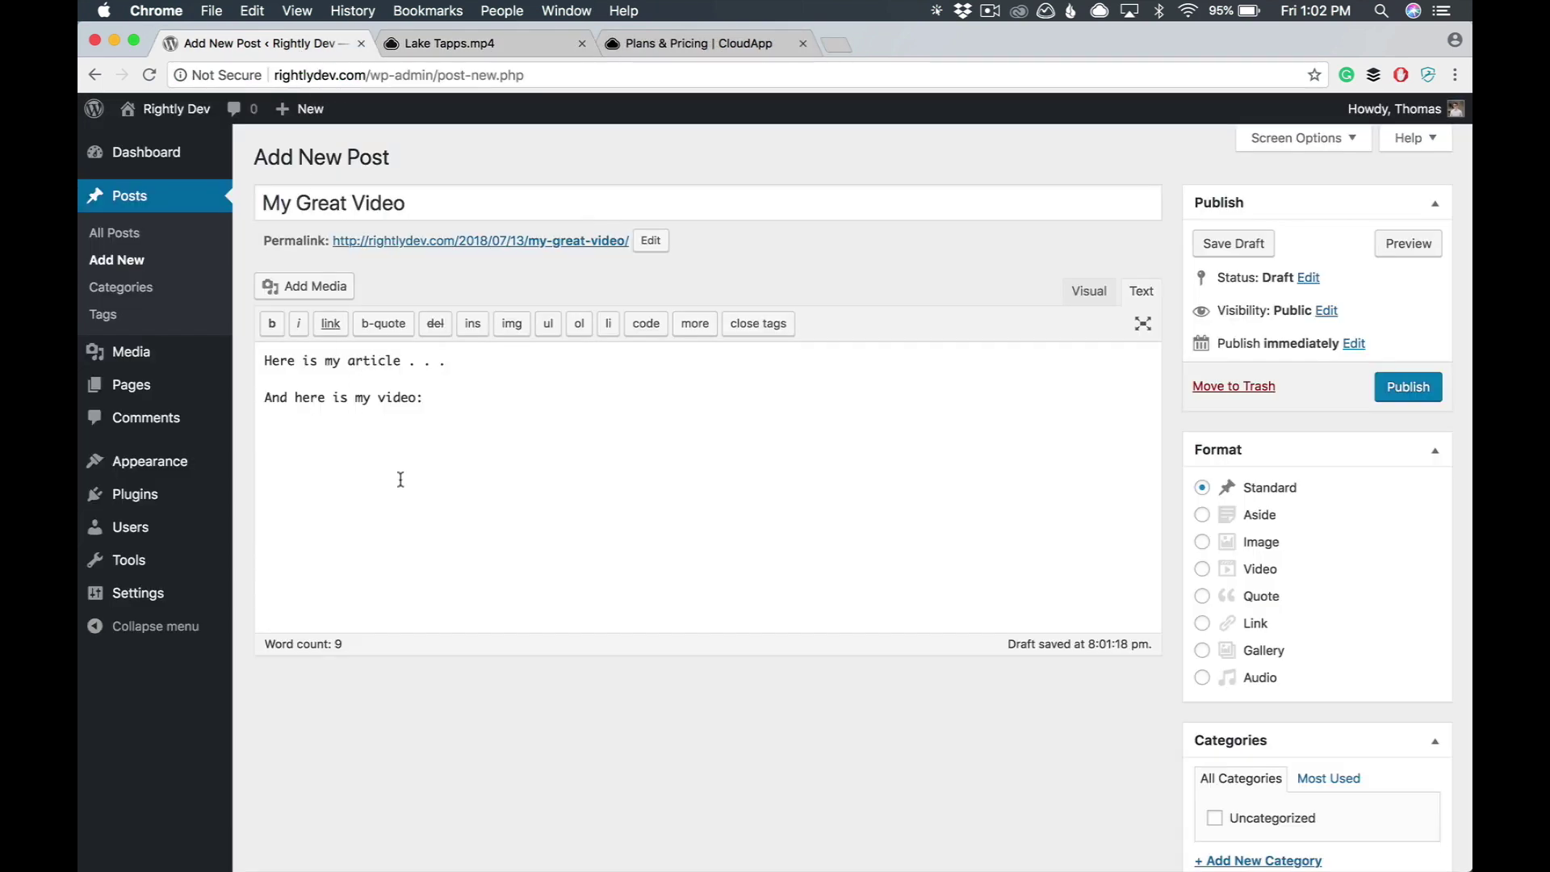
- Paste the embed code into the post, publish it, and view the live My Great Video page
key("super+v")
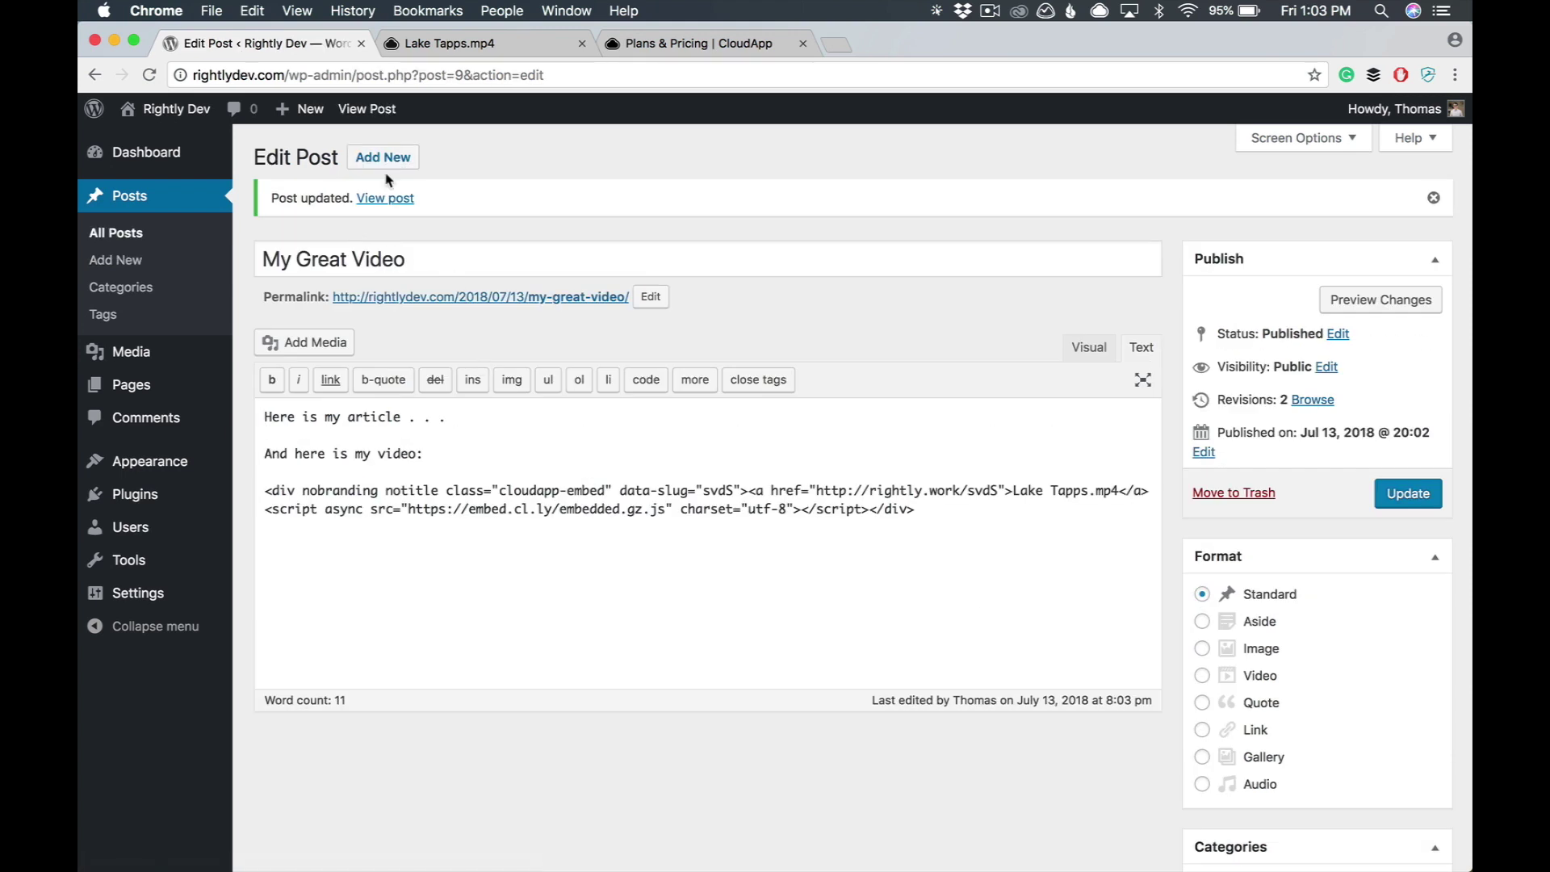
left_click(385, 199)
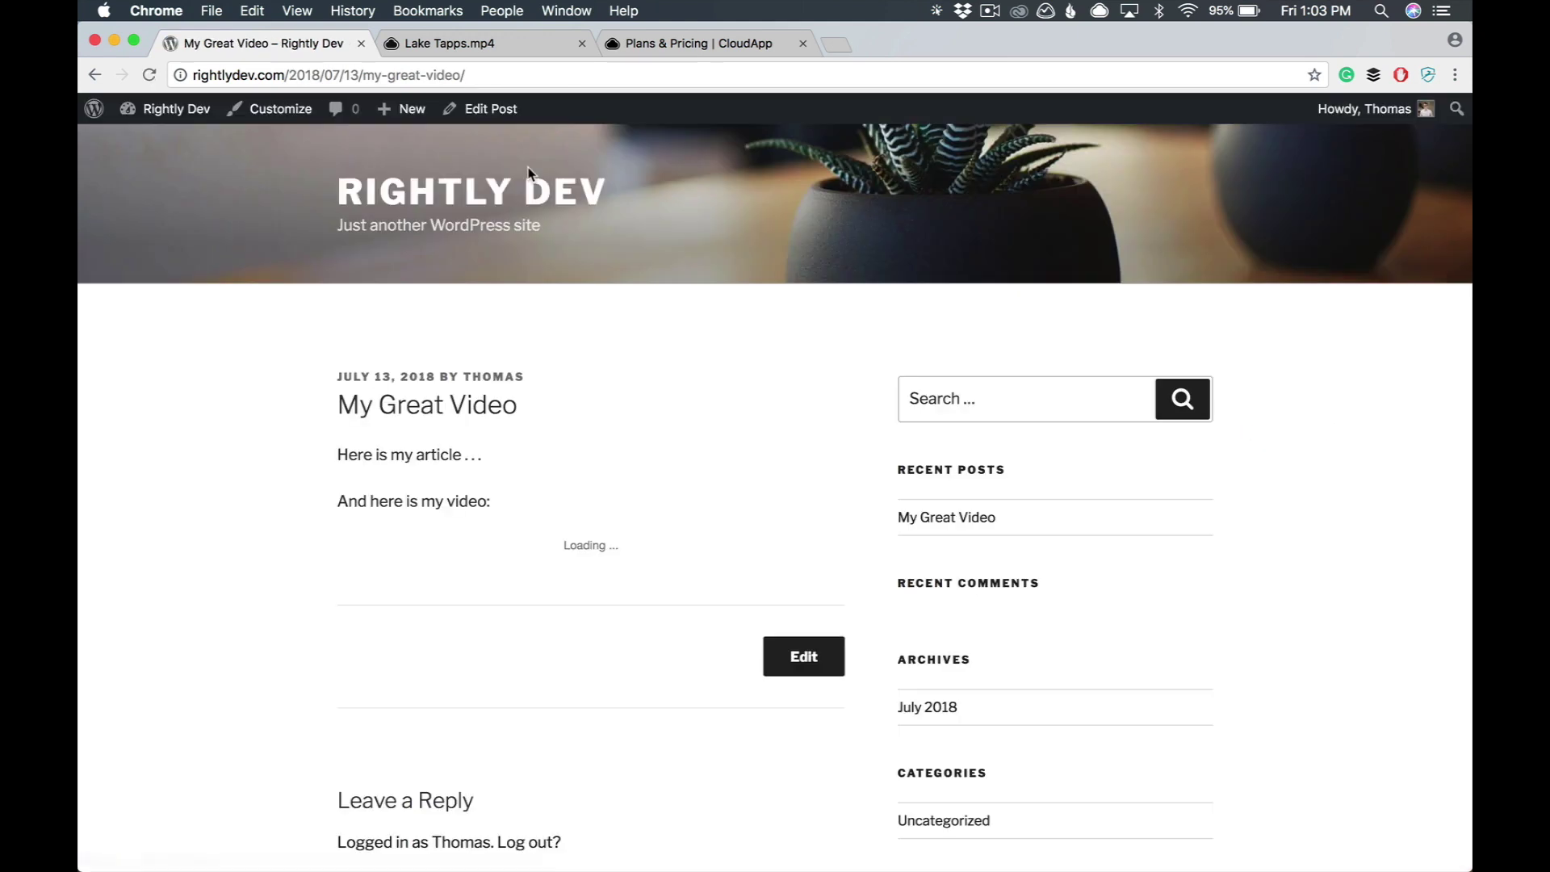
scroll(299, 339, "down", 3)
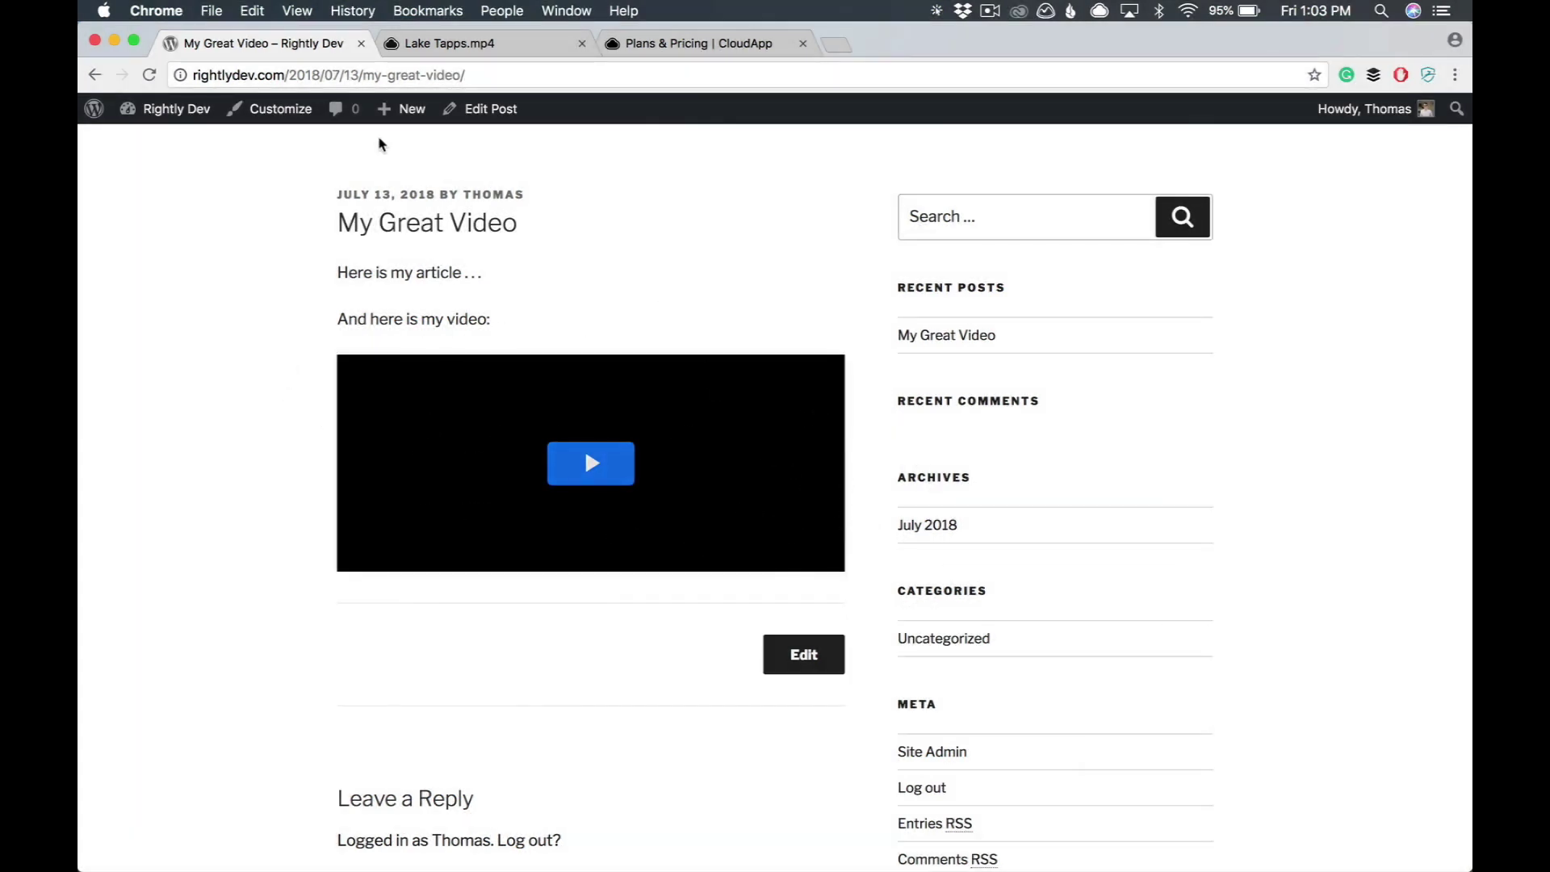
left_click_drag(264, 42, 263, 130)
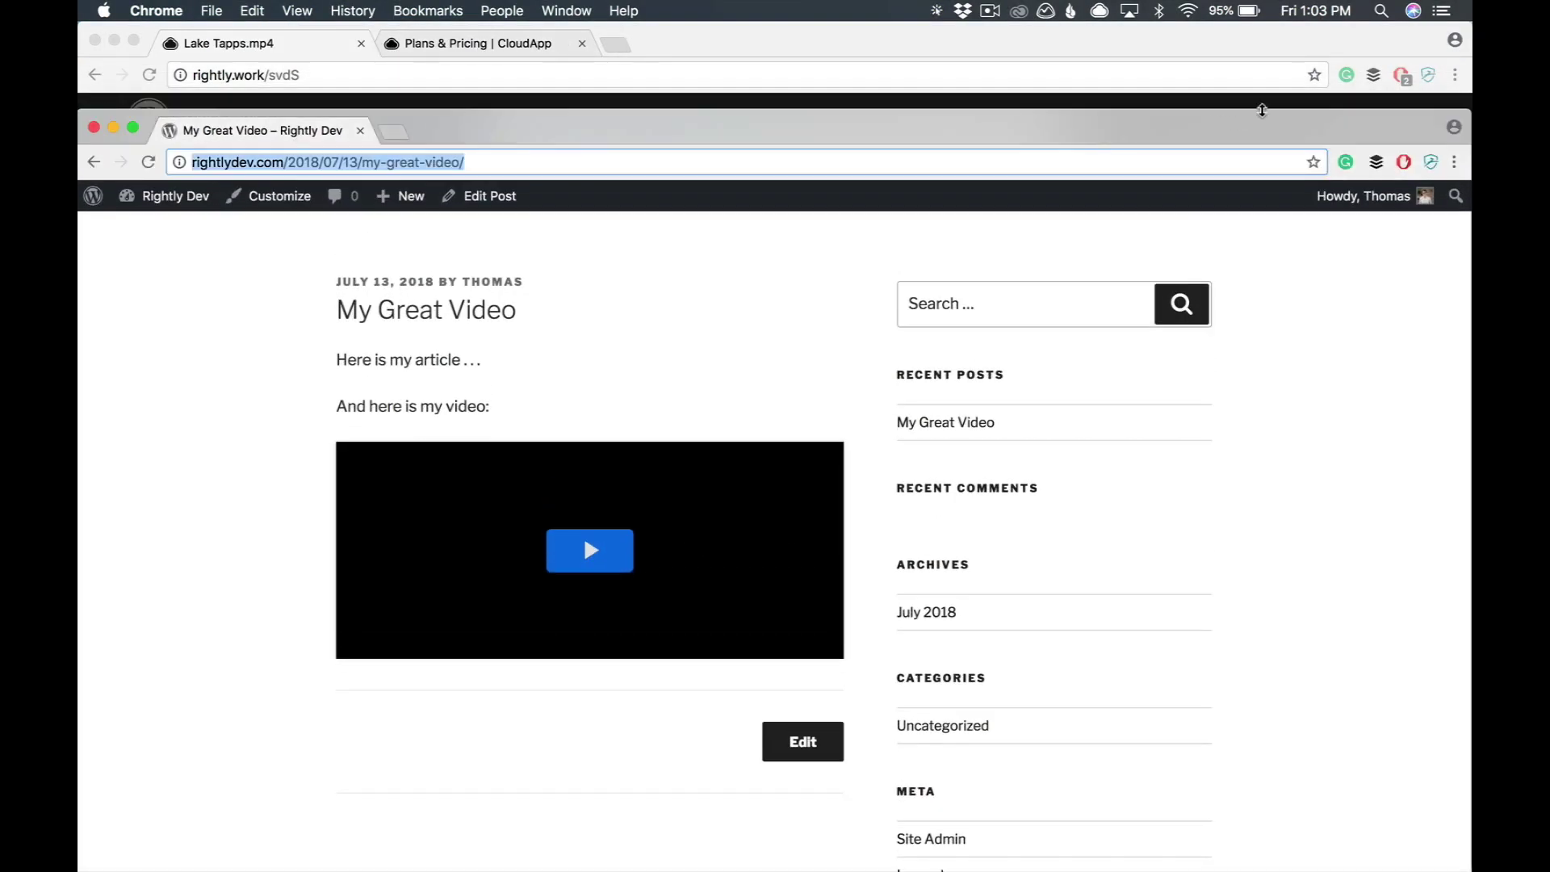
- Play the embedded Lake Tapps video on the published post, try full screen, then pause it
left_click_drag(1466, 117, 657, 234)
left_click_drag(304, 250, 303, 43)
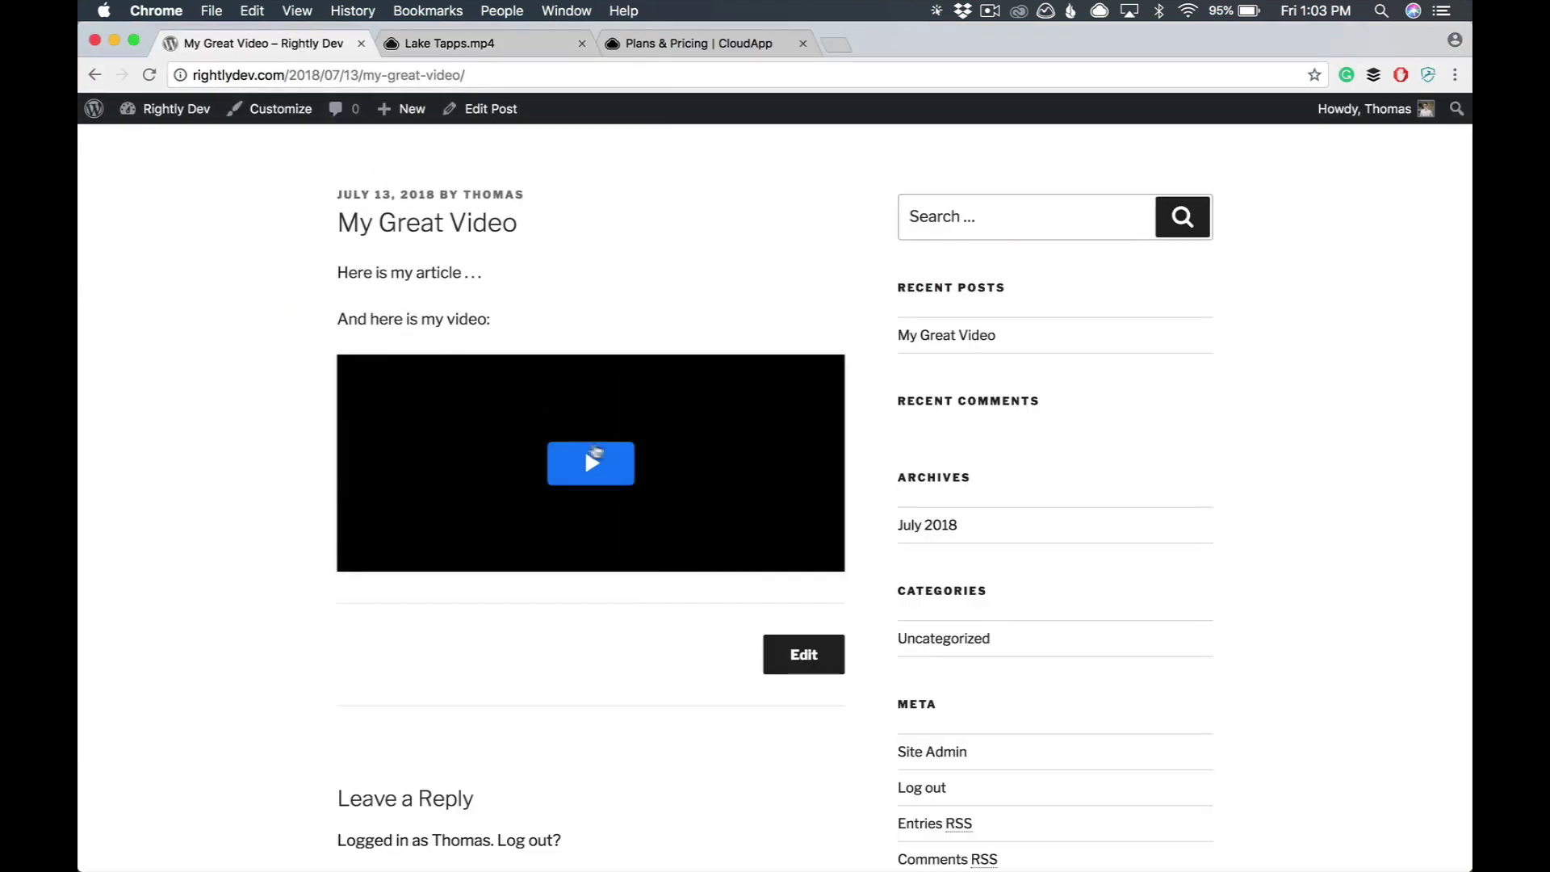
left_click(724, 415)
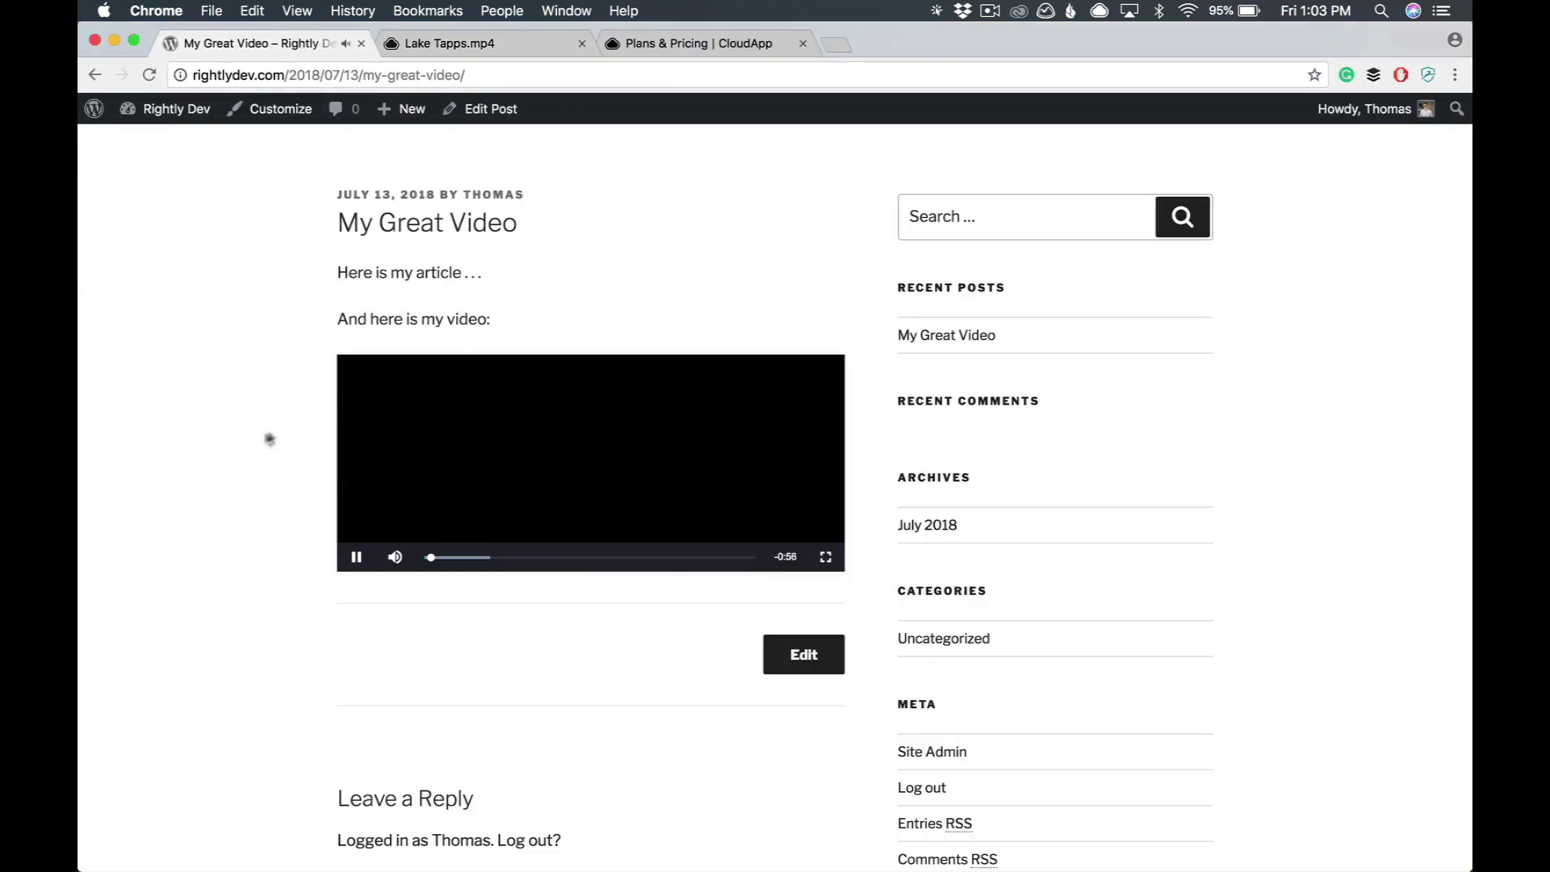
left_click(825, 557)
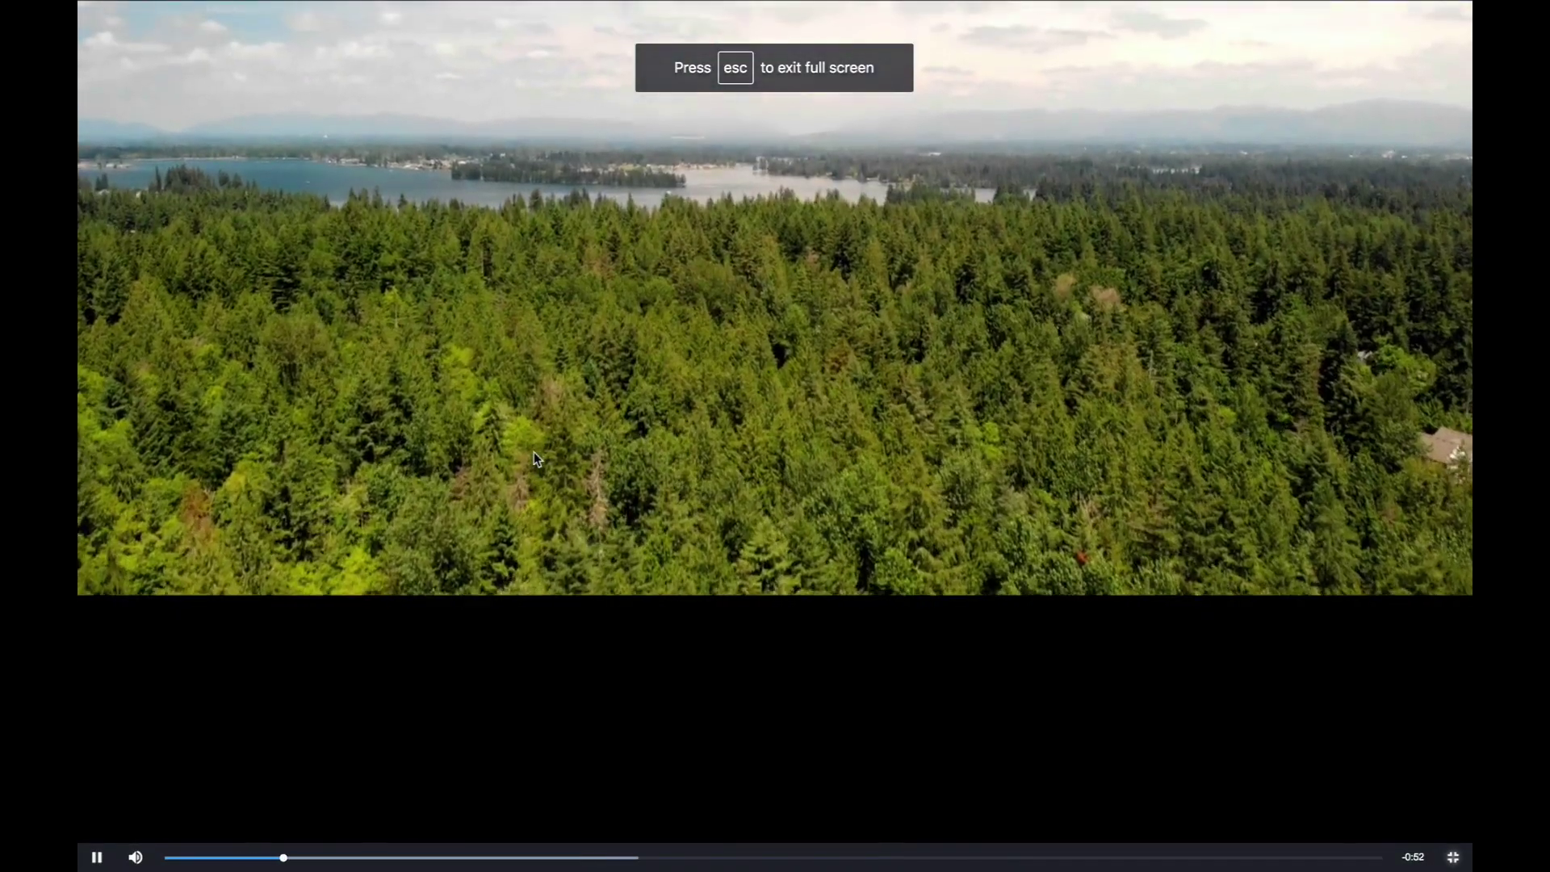
key("Escape")
left_click(356, 557)
- Return to the Lake Tapps.mp4 CloudApp page and close the Embed HTML dialog
scroll(283, 539, "down", 3)
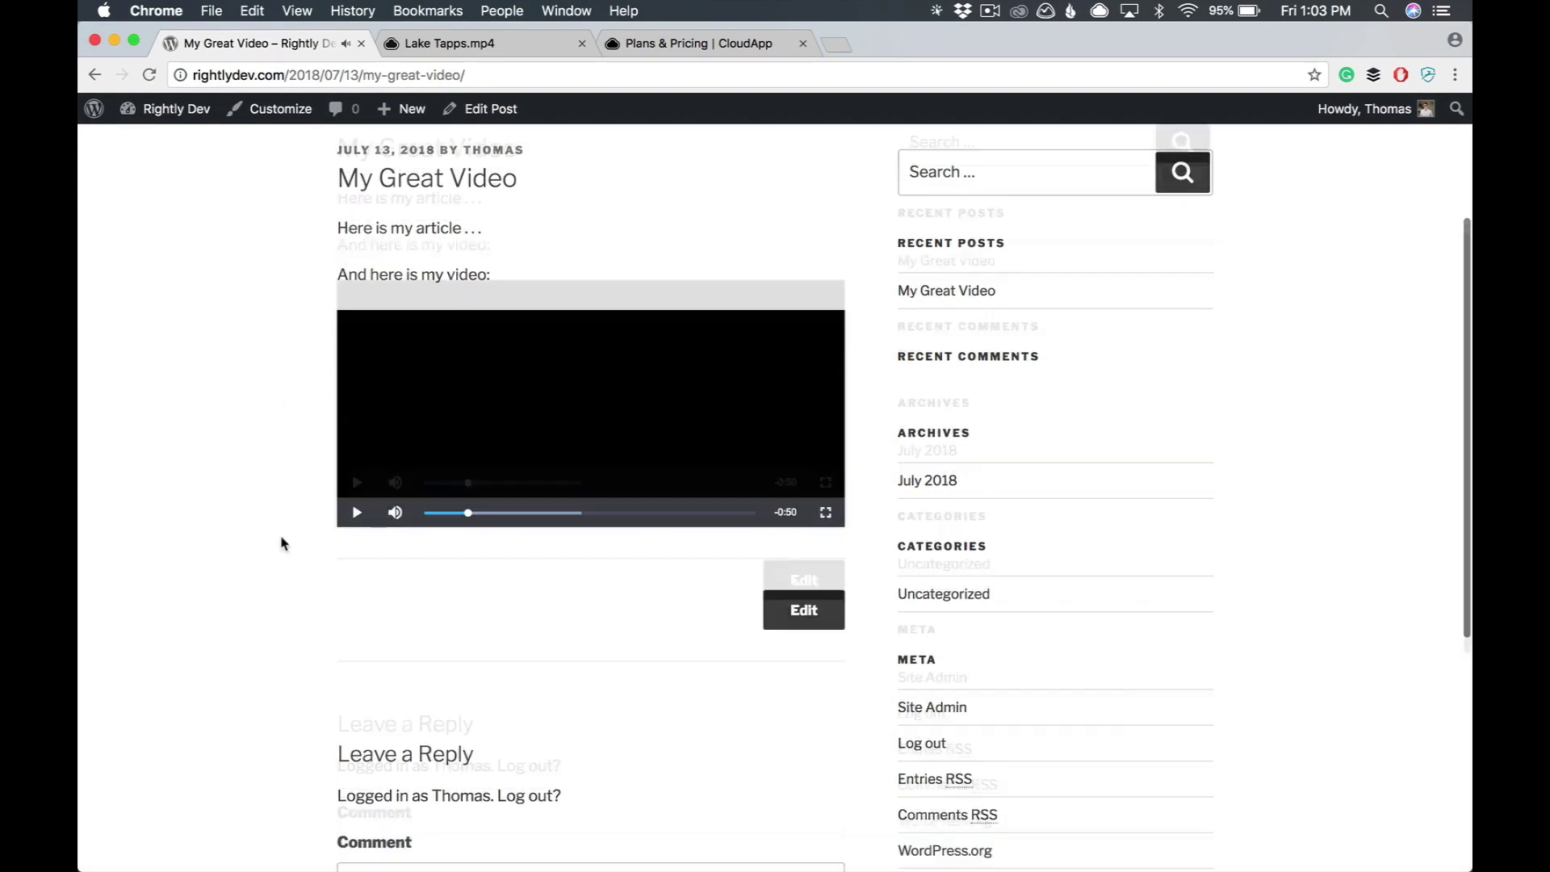
scroll(284, 539, "up", 5)
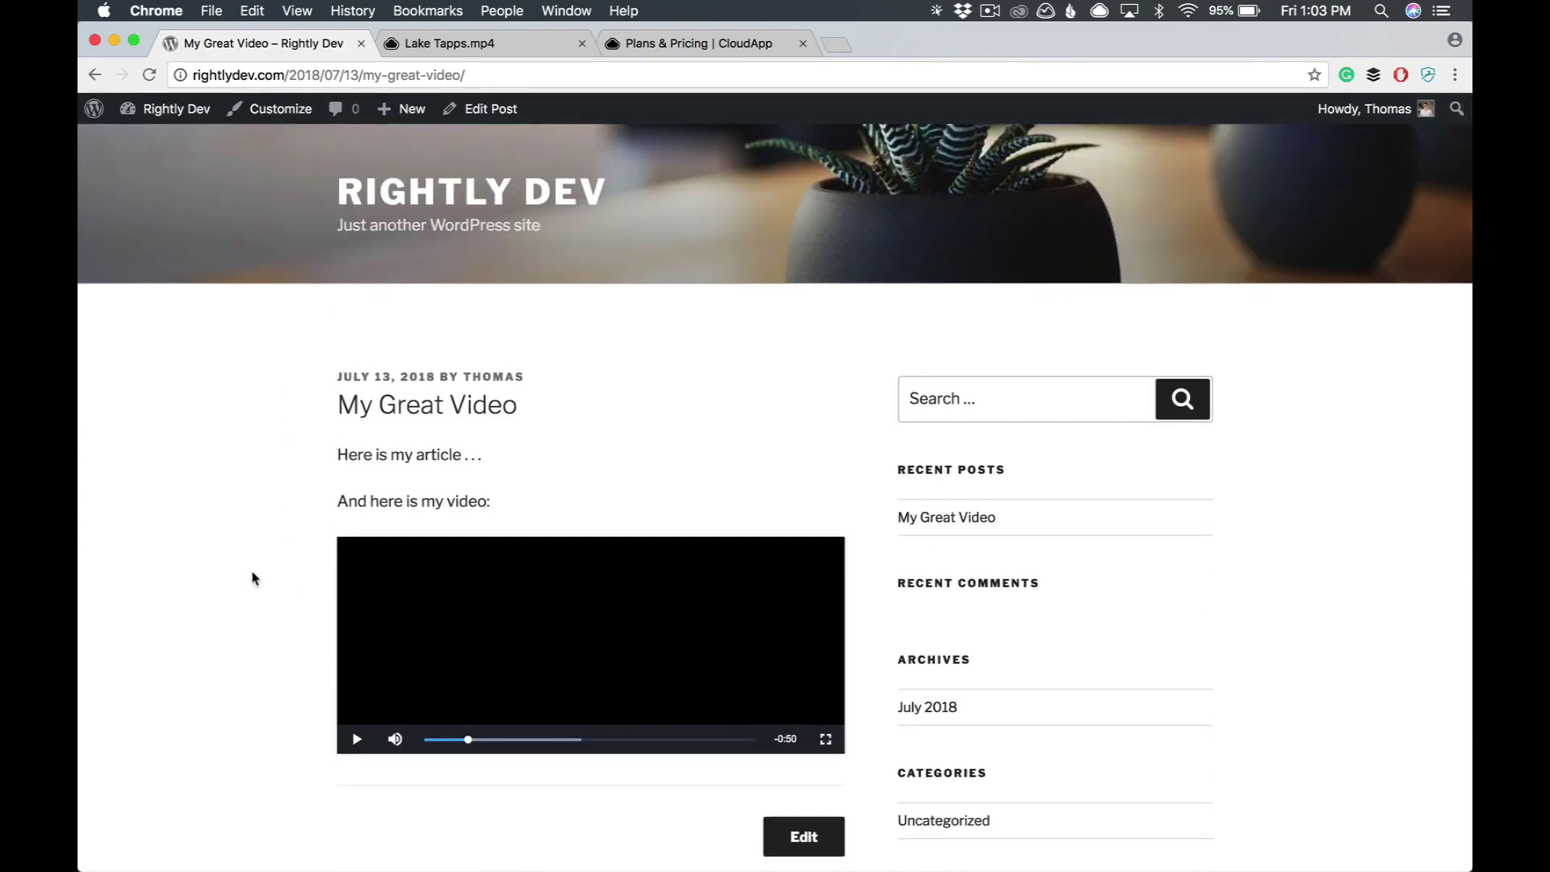
scroll(260, 559, "down", 4)
scroll(260, 559, "up", 4)
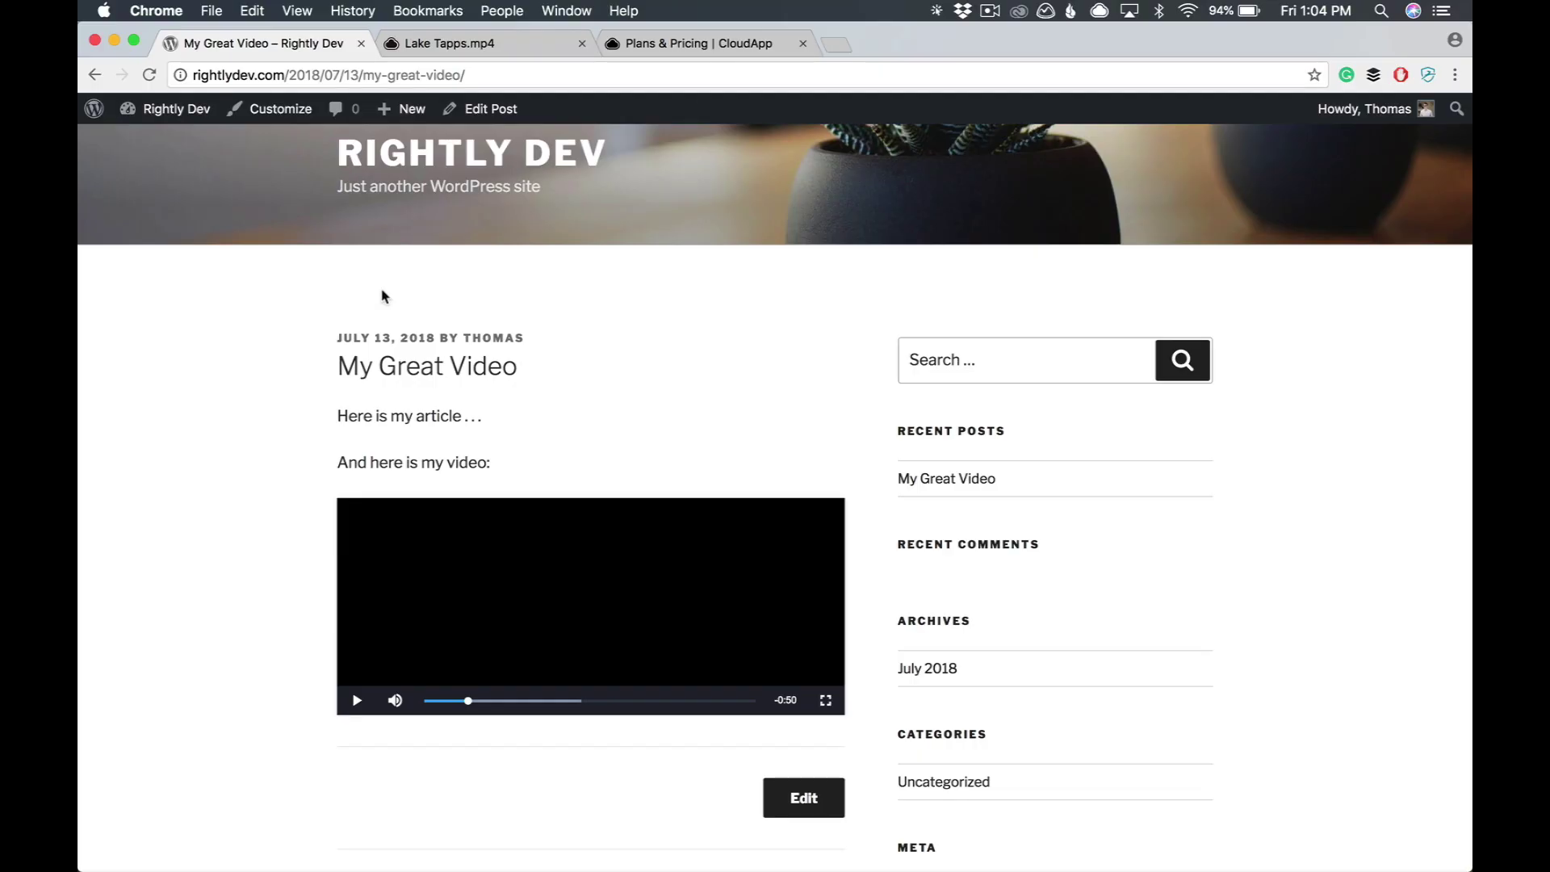
left_click(570, 46)
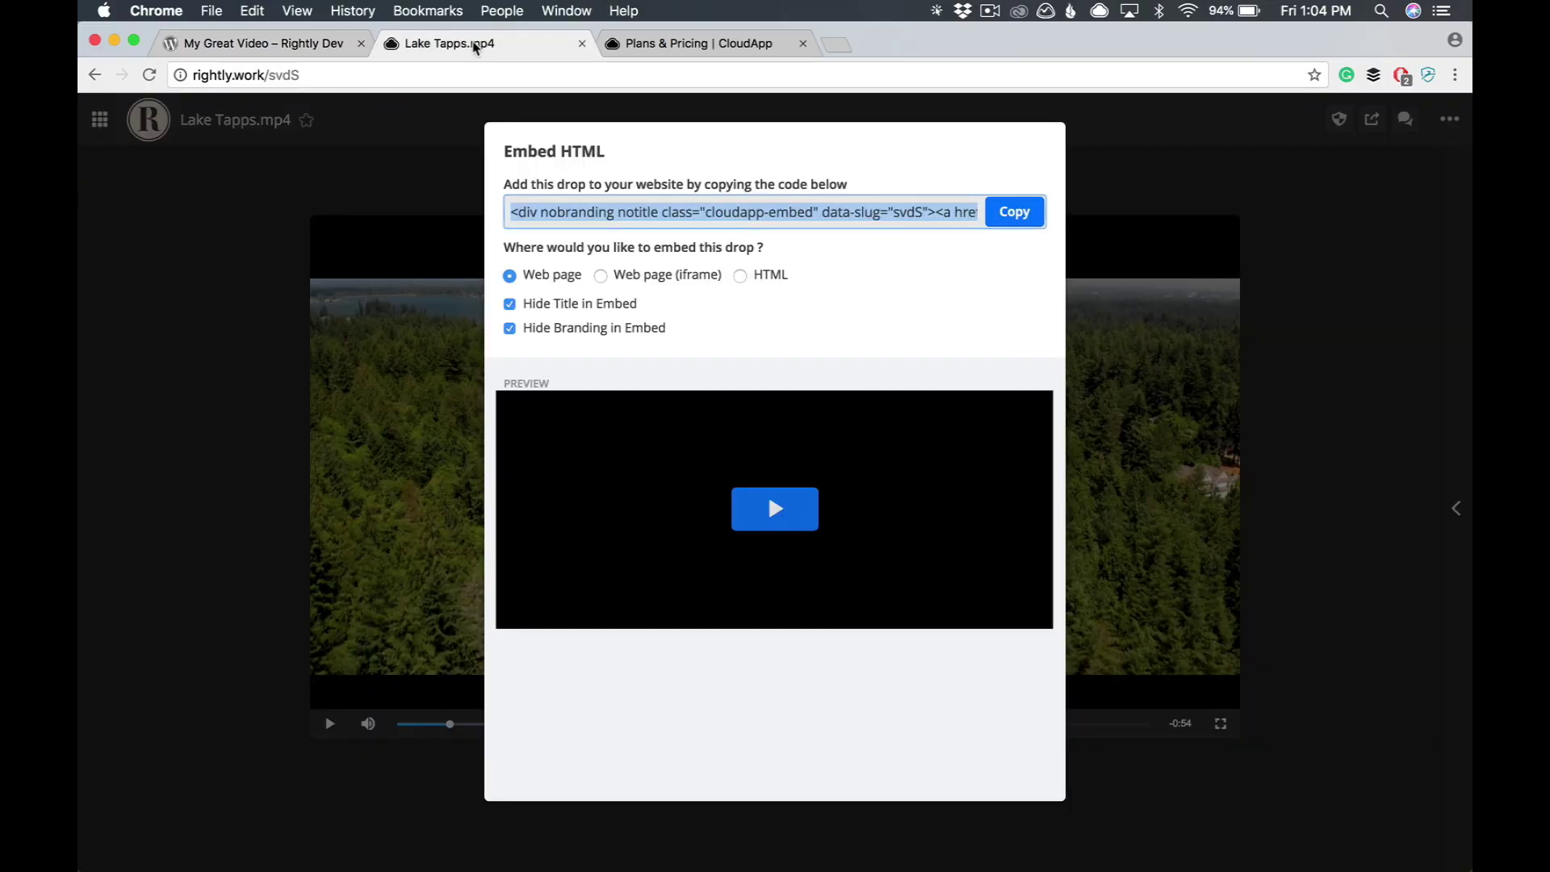
left_click(1337, 195)
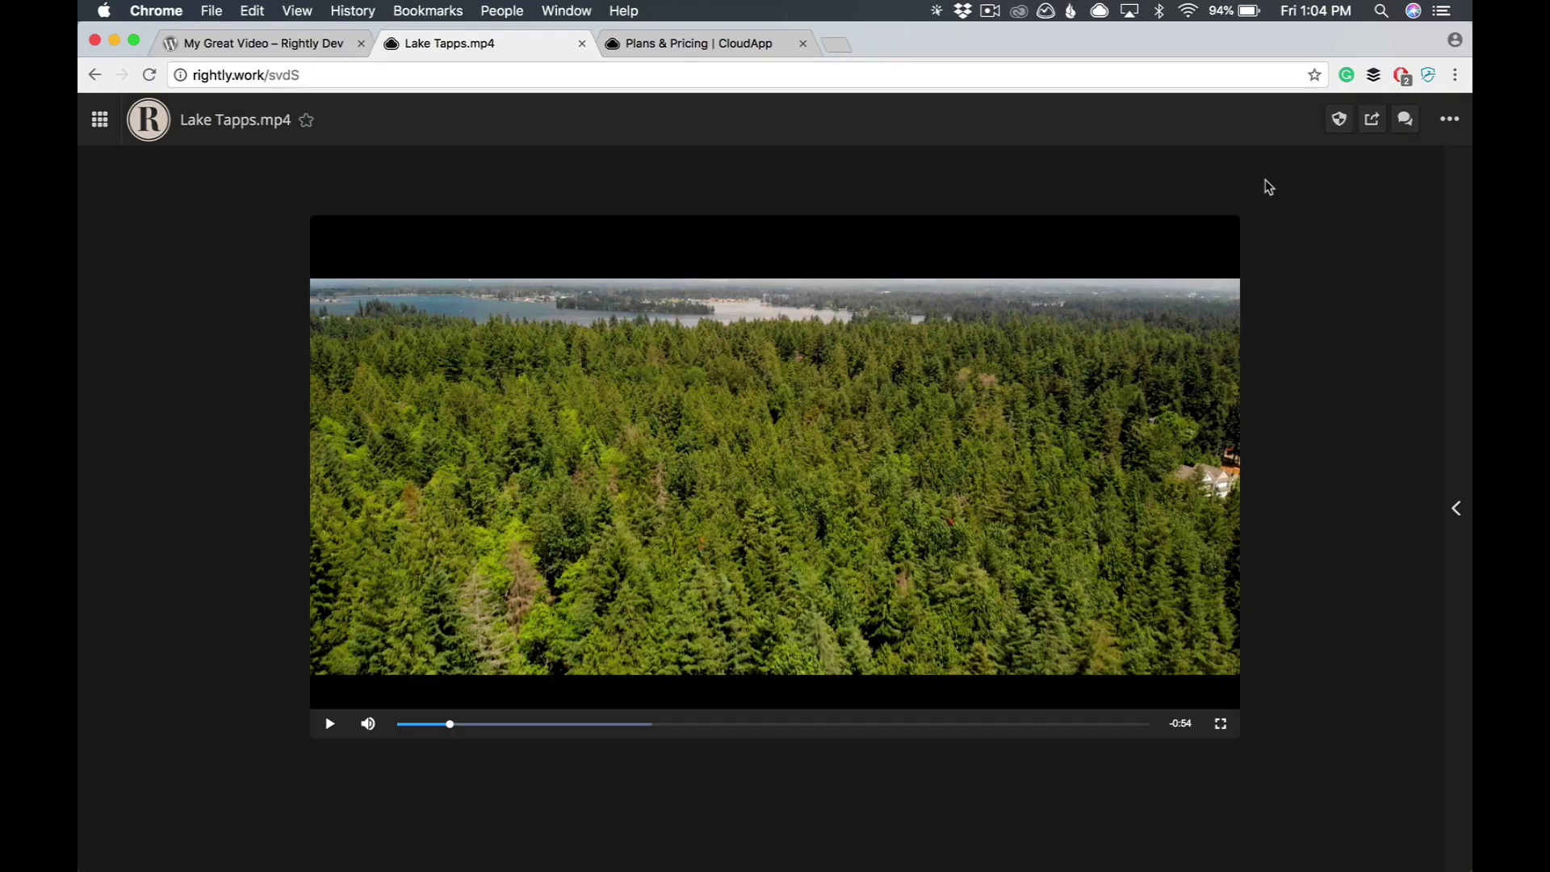